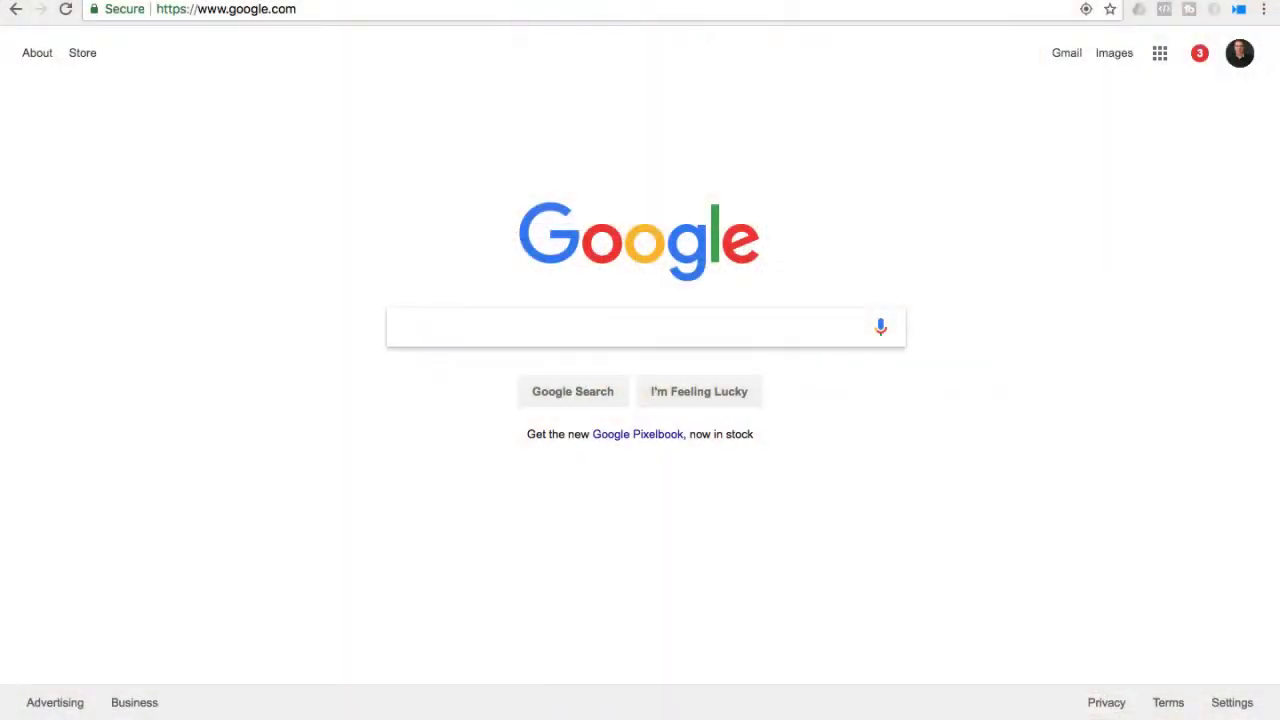
# - Search the exact phrase "survival cave Food" in quotes and scroll its ~95,100 results
pyautogui.write('"survival cave ')
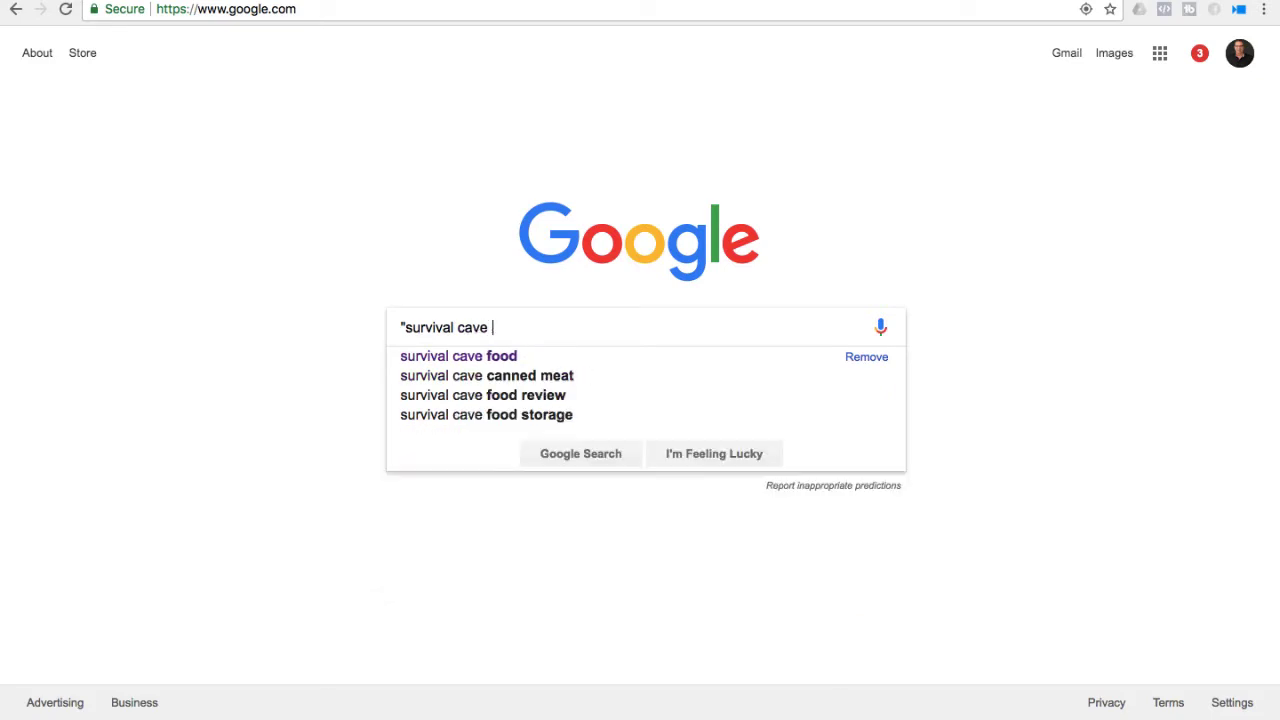
pyautogui.write('Food"')
pyautogui.press('Return')
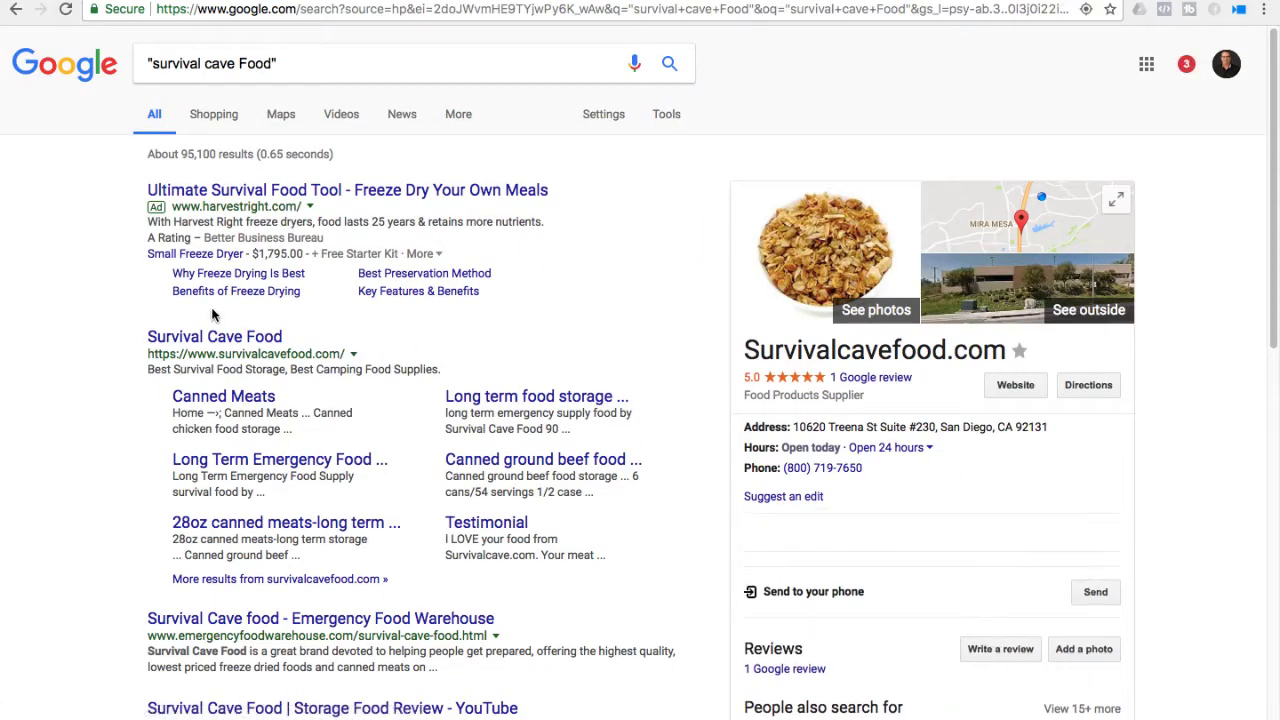
pyautogui.scroll(-5, 270, 430)
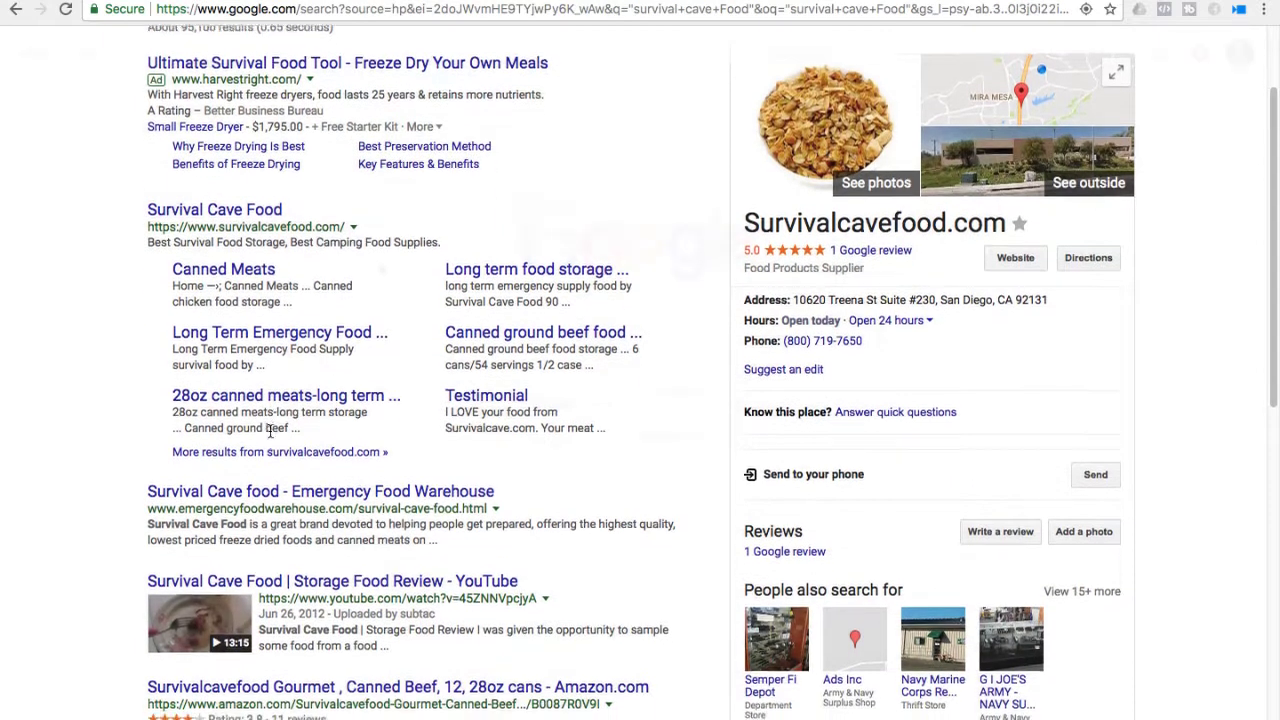
# - Search the presenter's name with -digital cash academy and browse the ~632,000 results
pyautogui.write('fisher')
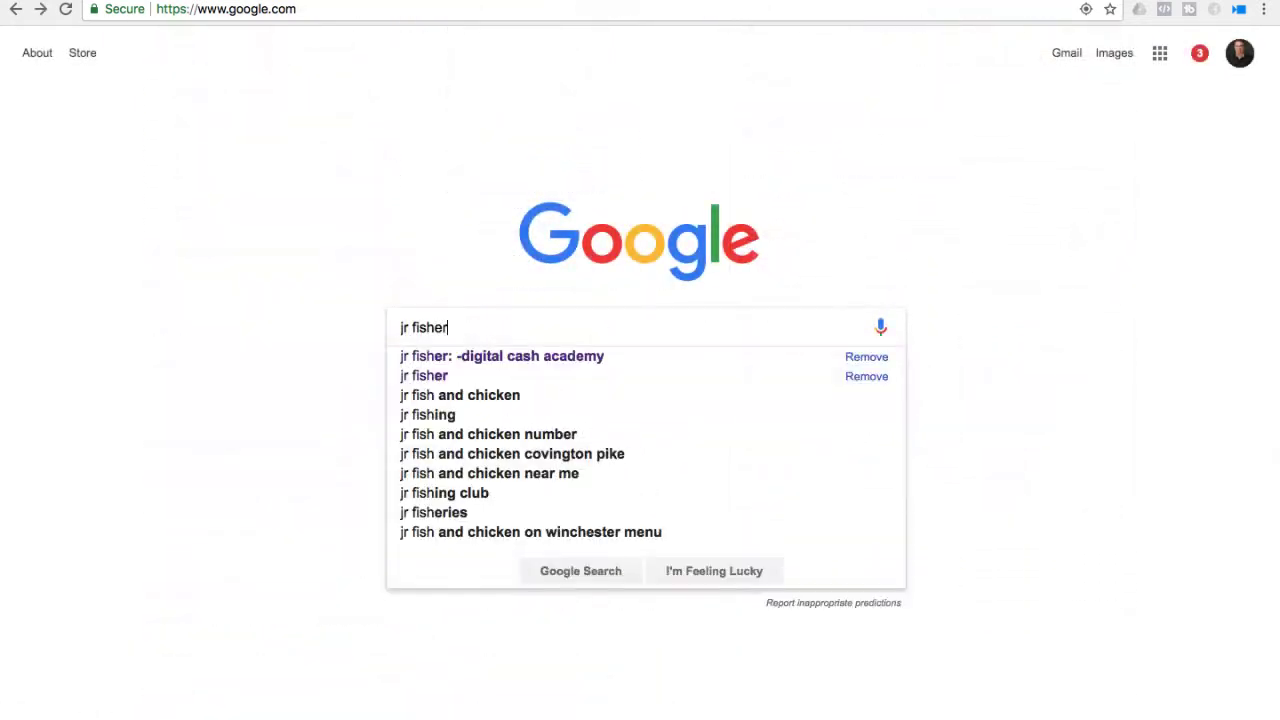
pyautogui.write(':')
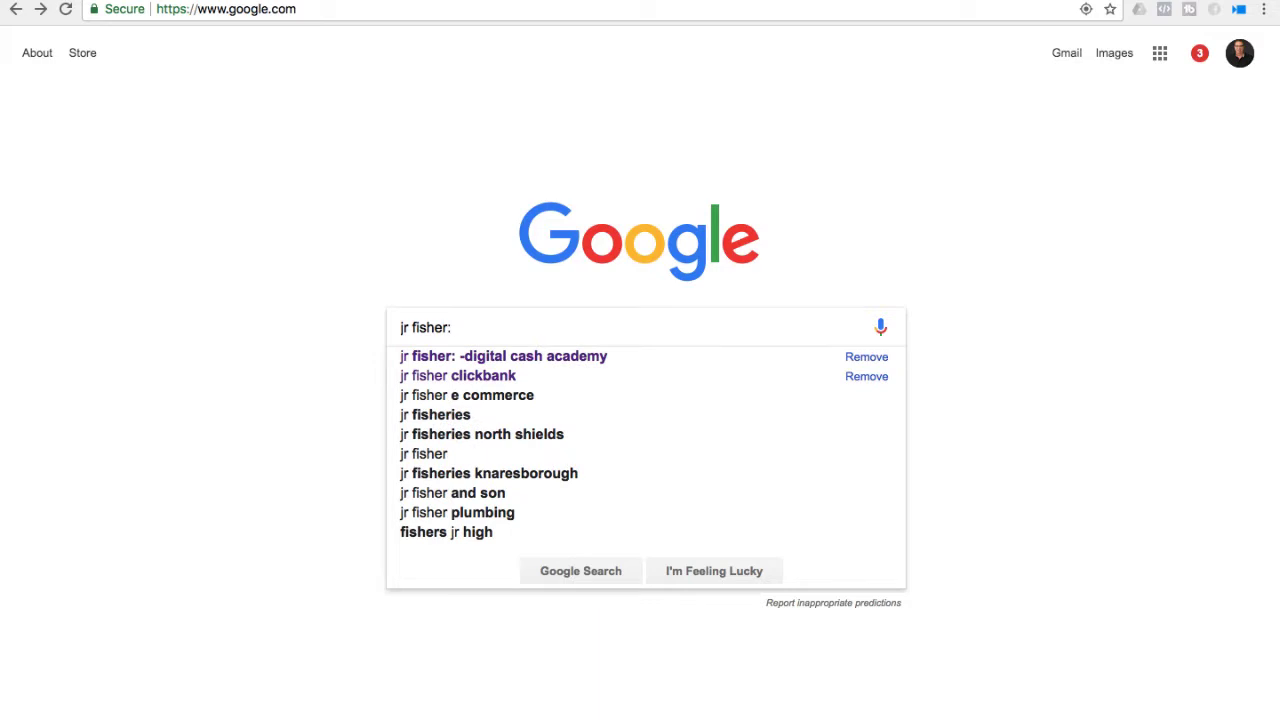
pyautogui.write(' -d')
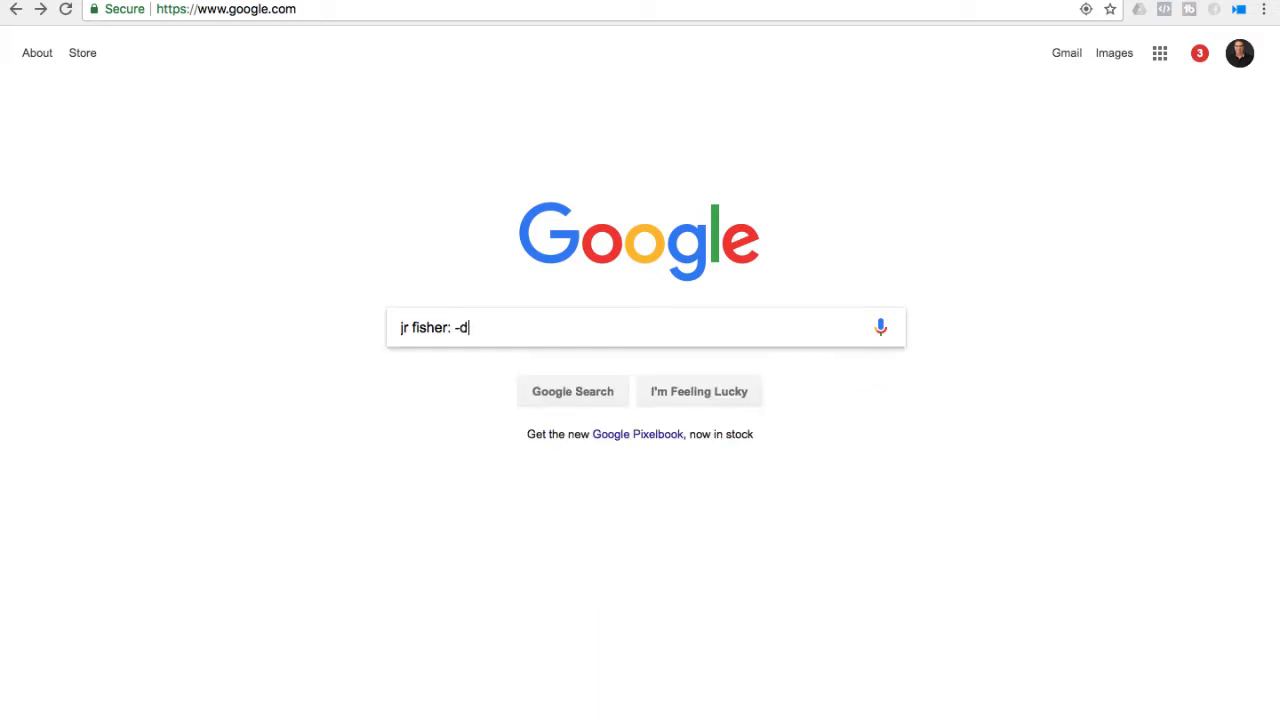
pyautogui.write('igital cash academy')
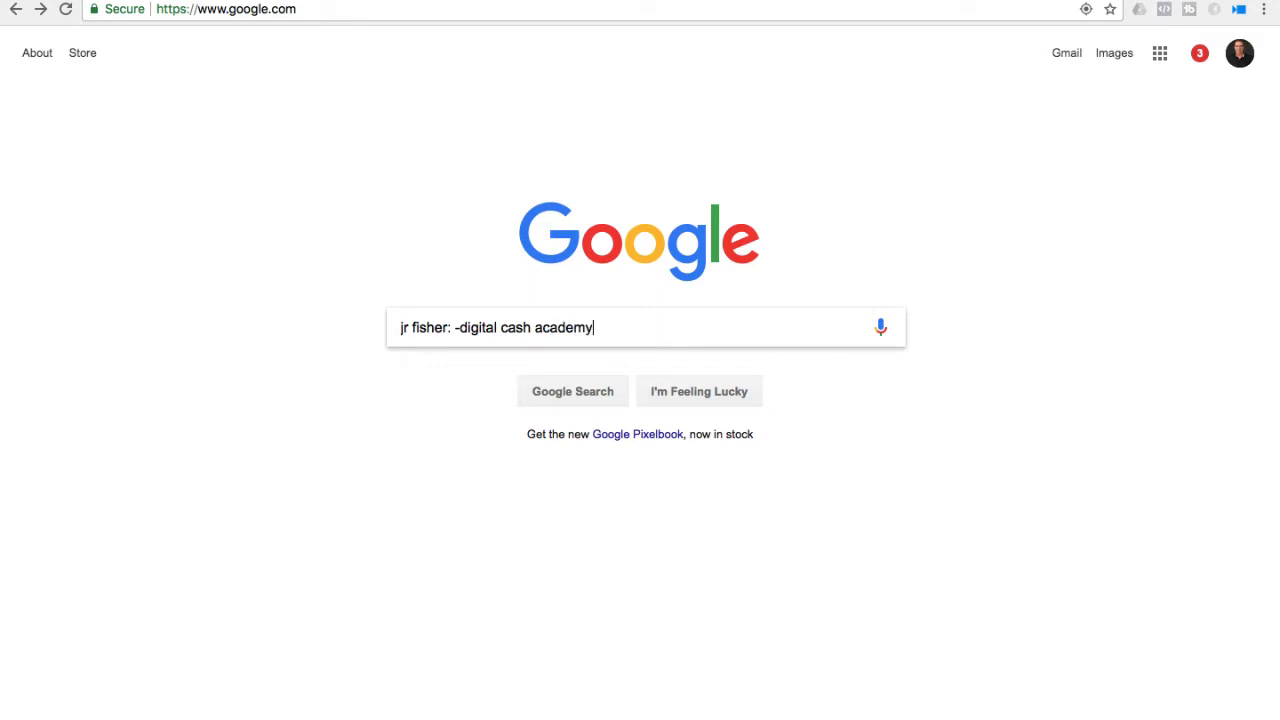
pyautogui.press('Return')
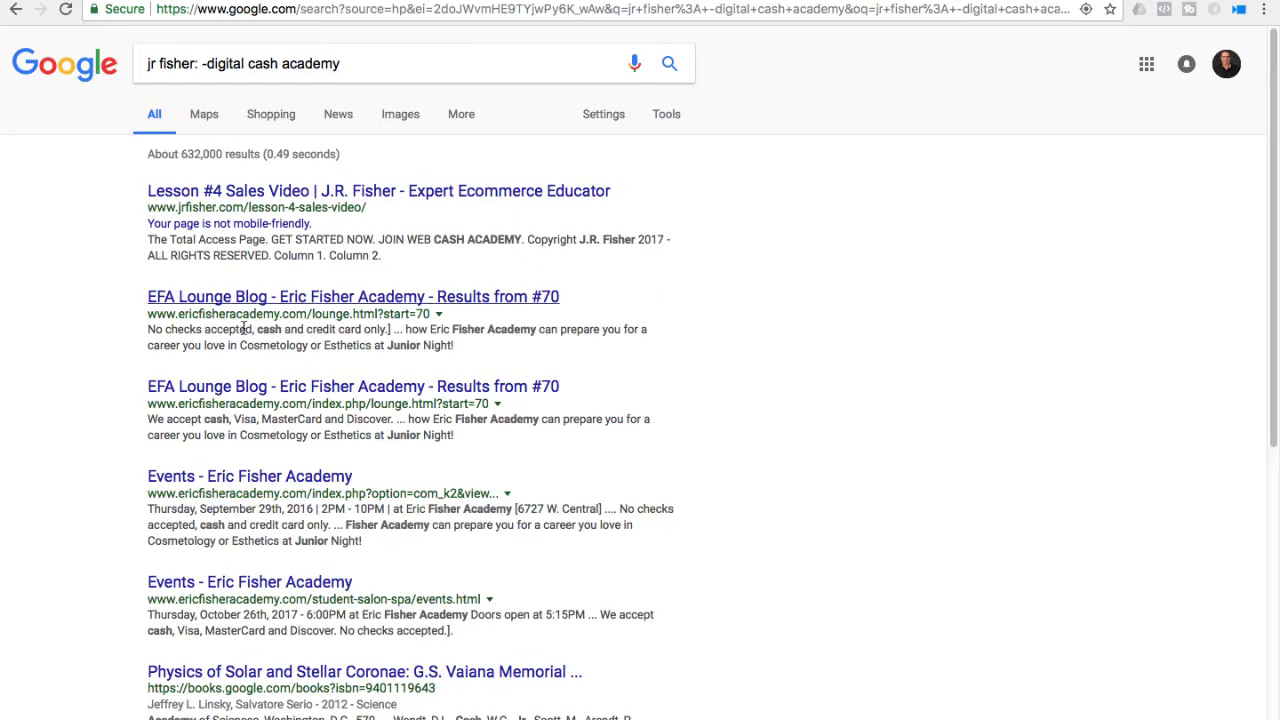
pyautogui.scroll(-1, 470, 210)
pyautogui.scroll(3, 470, 210)
pyautogui.scroll(-5, 470, 210)
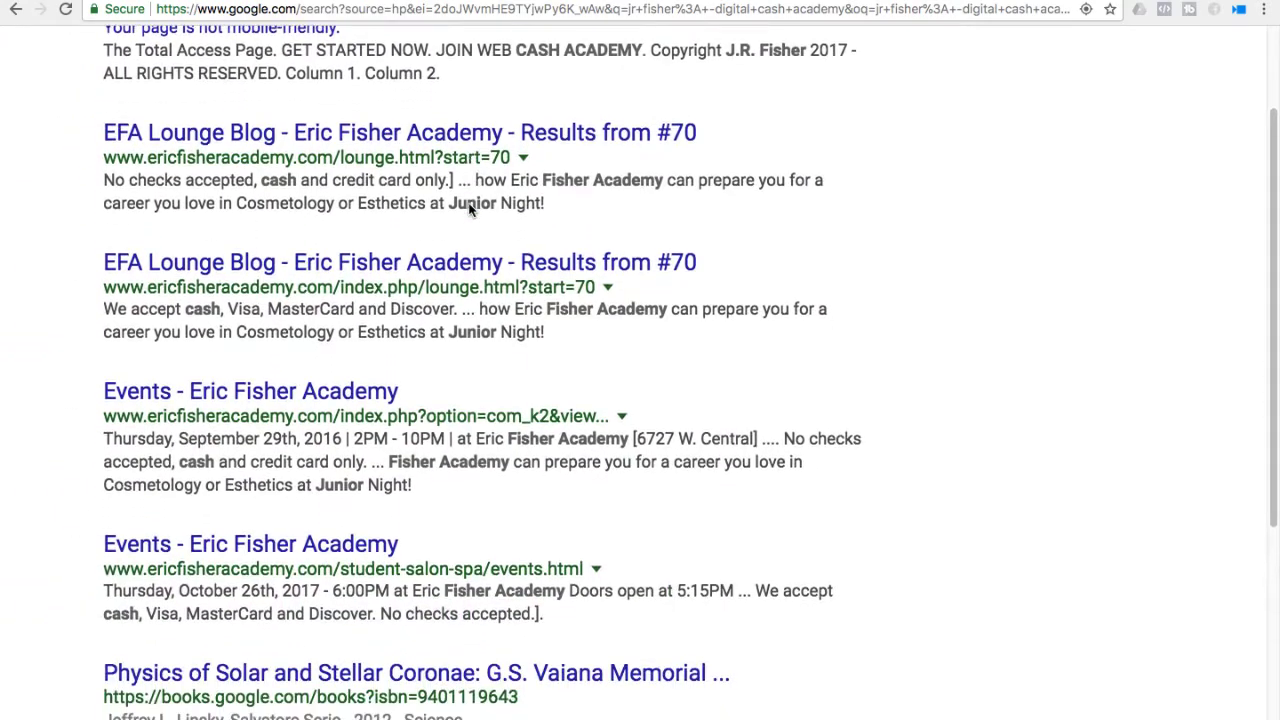
pyautogui.scroll(-1, 470, 210)
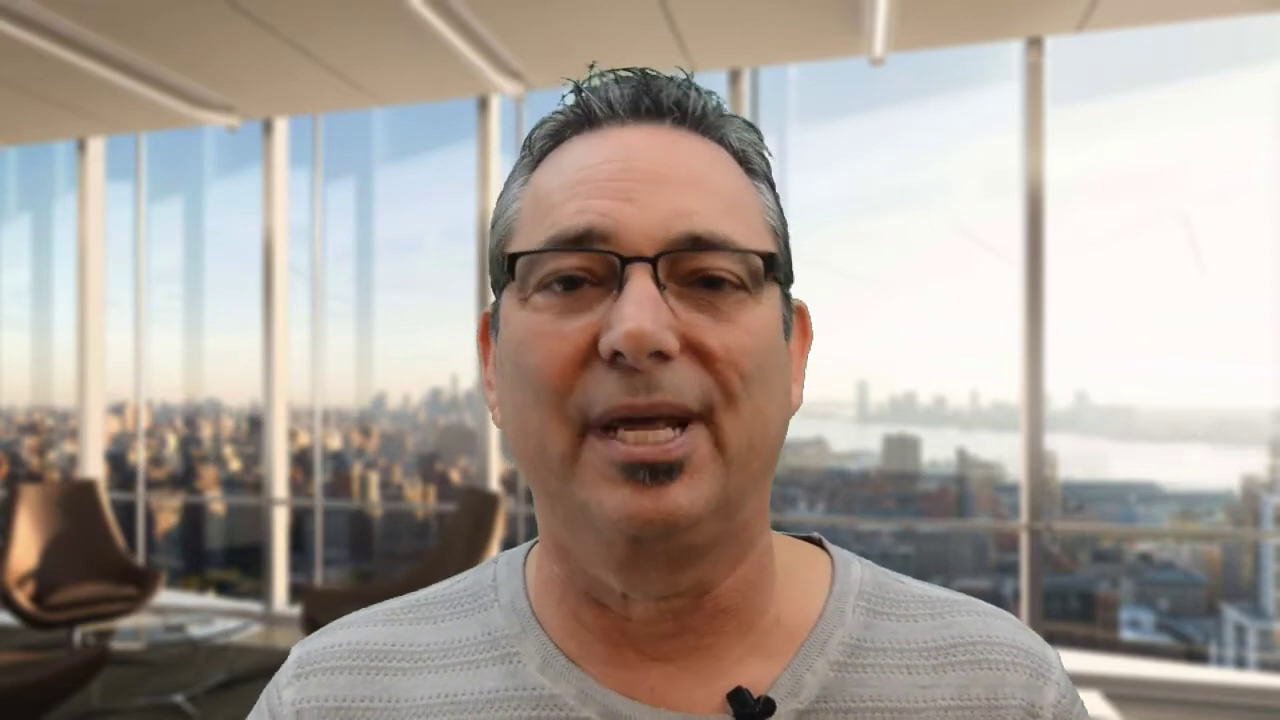
# - Run the query 'in text: digital cash academy' and scroll its ~619,000 results
pyautogui.write('text')
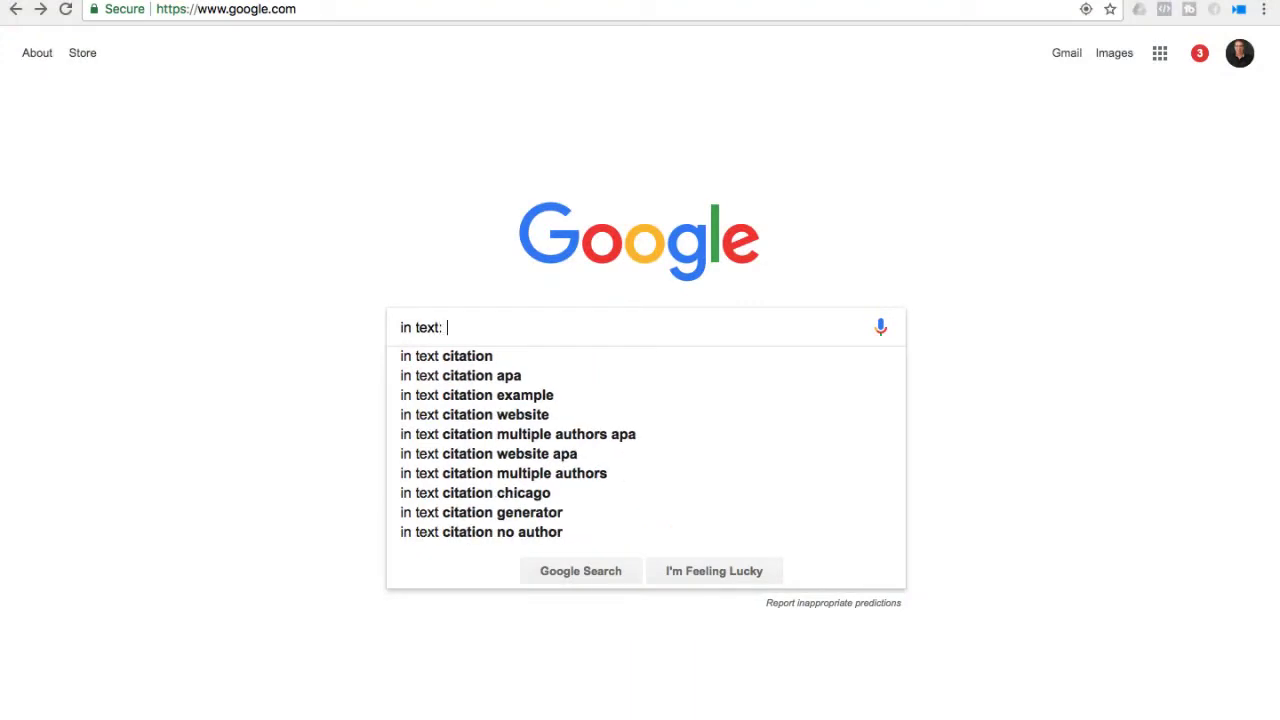
pyautogui.write(': digi')
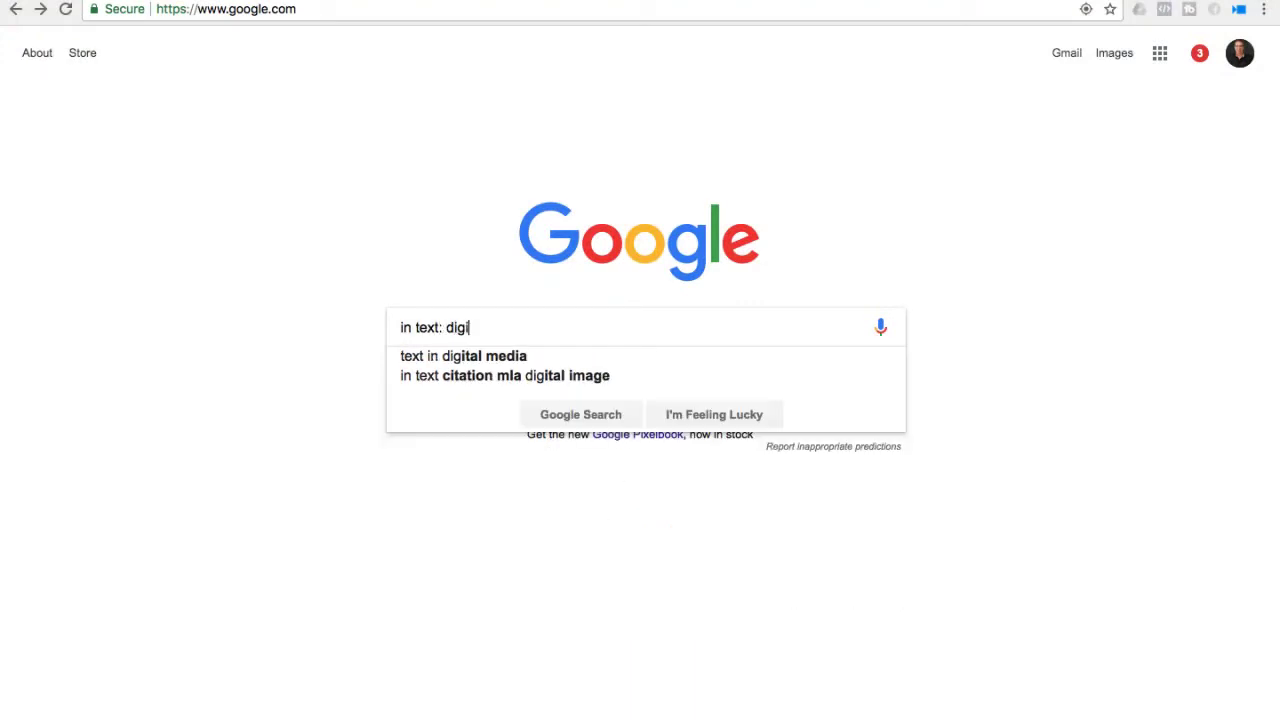
pyautogui.write('tal cash')
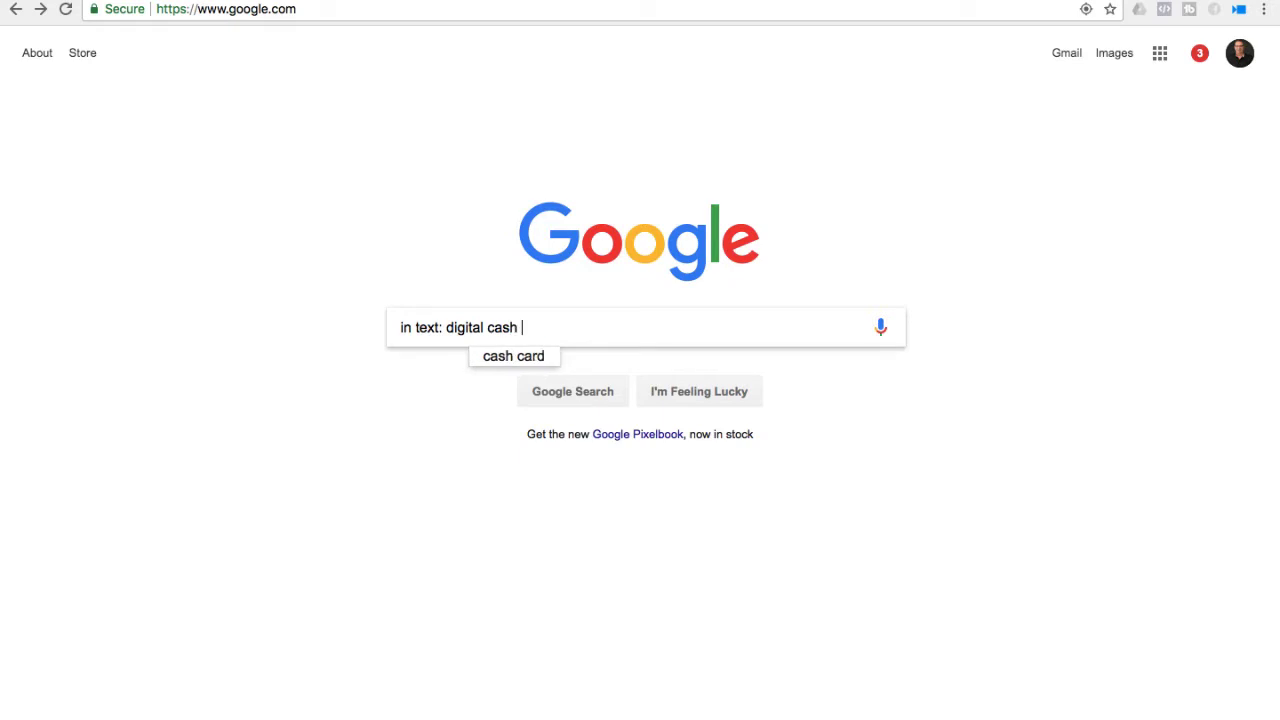
pyautogui.write(' academy')
pyautogui.press('Return')
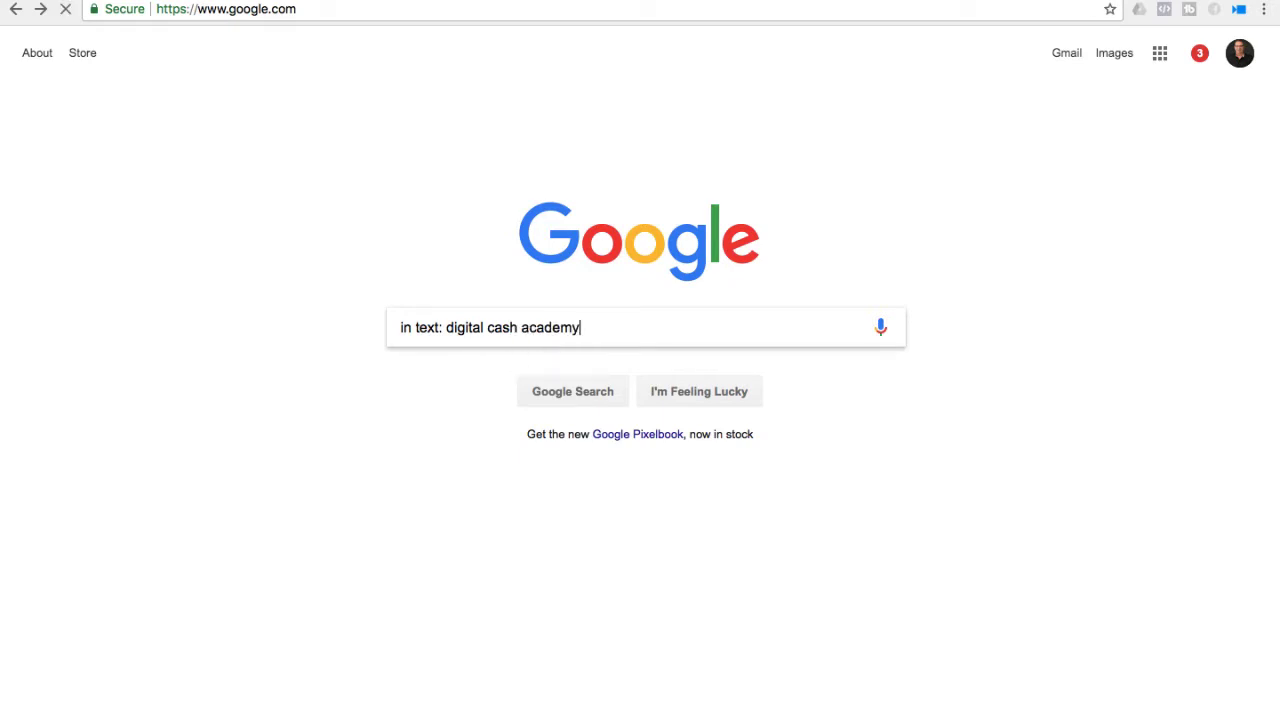
pyautogui.scroll(-2, 314, 460)
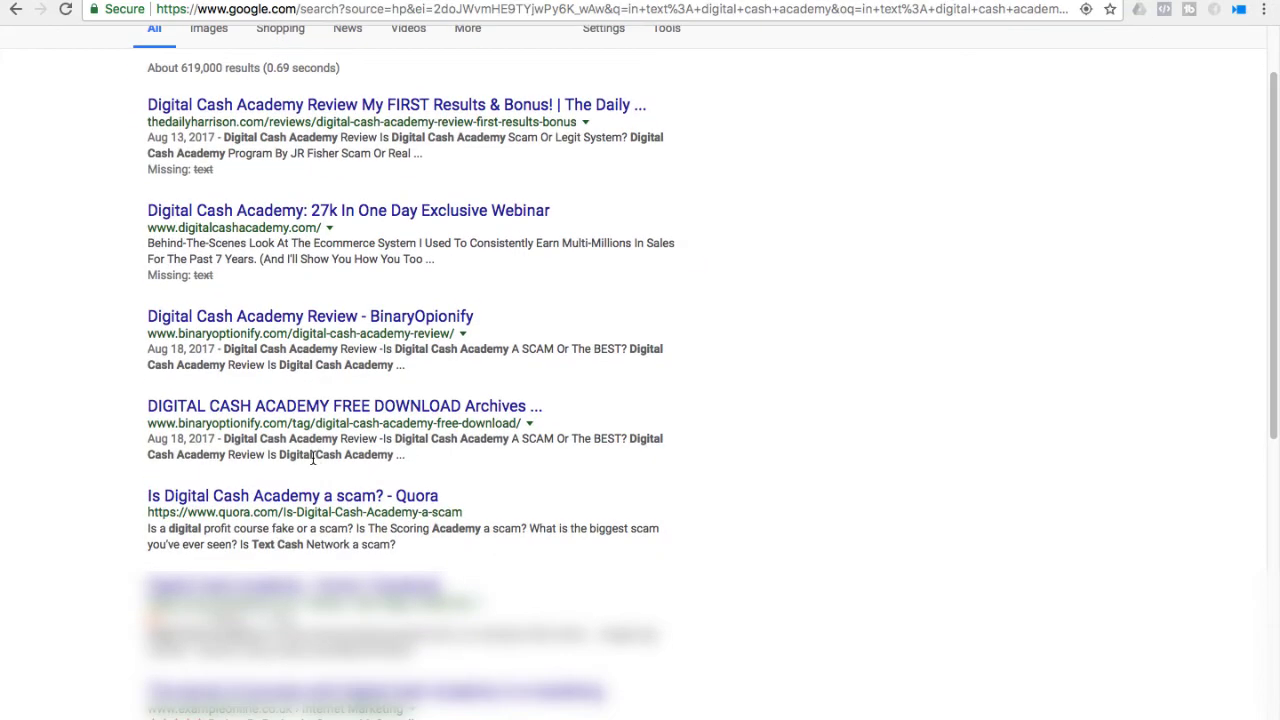
pyautogui.scroll(2, 312, 456)
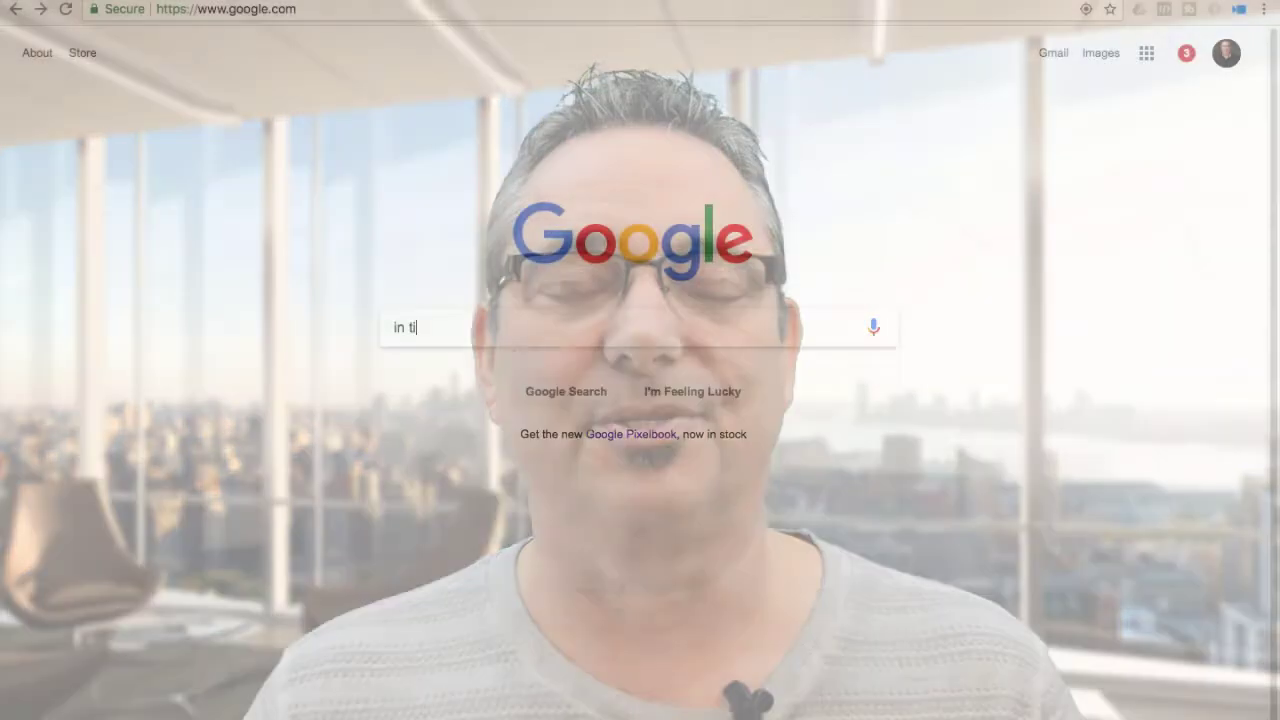
pyautogui.write('tle')
pyautogui.write(': survival cave')
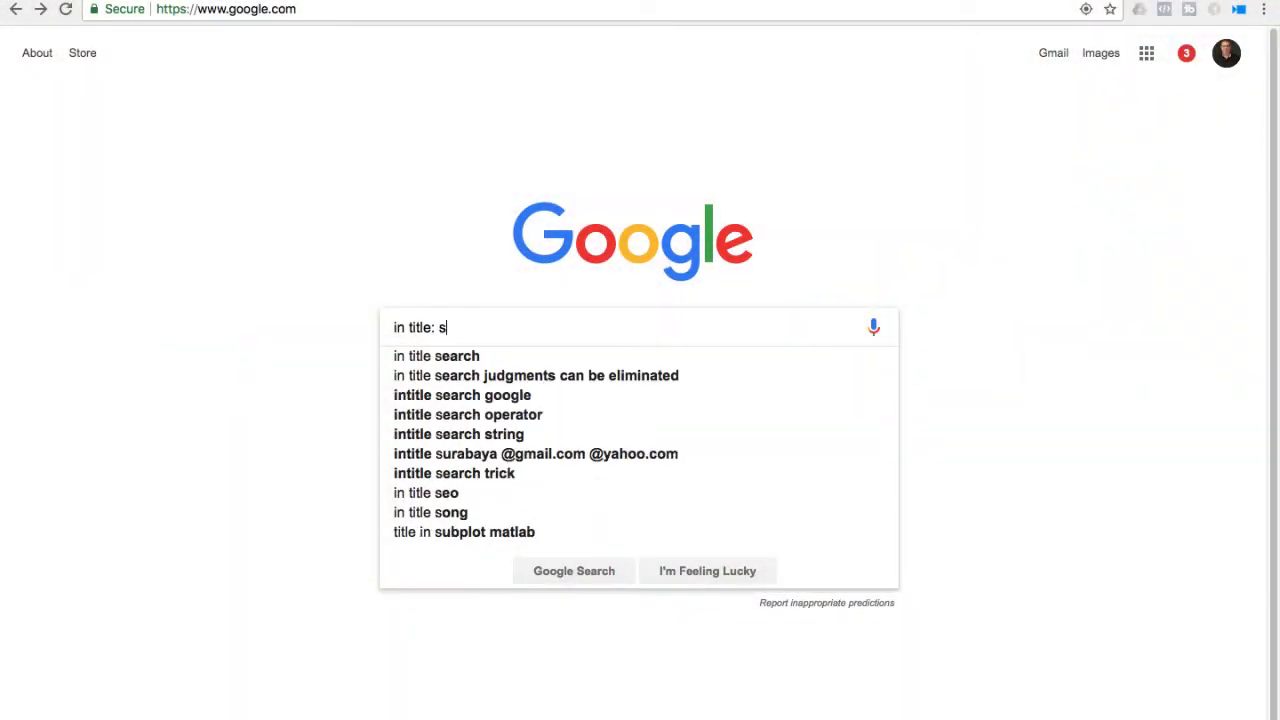
pyautogui.press('Return')
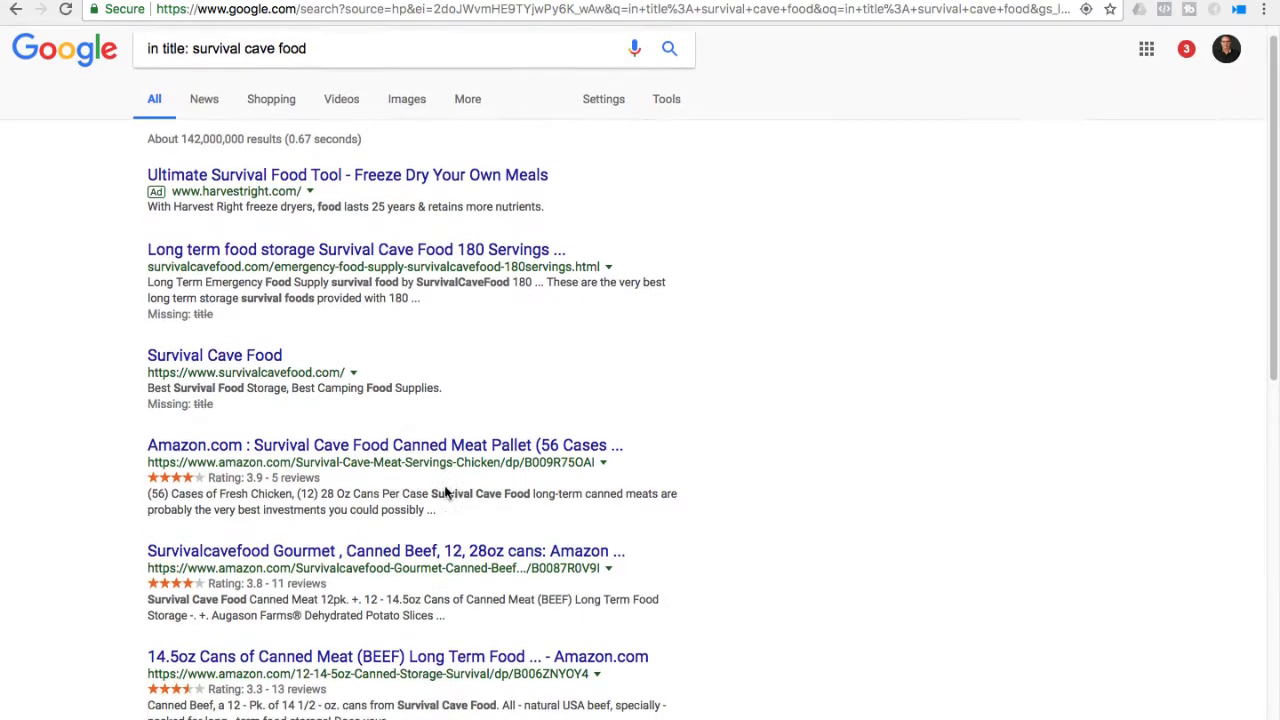
pyautogui.scroll(-4, 445, 491)
pyautogui.scroll(-4, 445, 491)
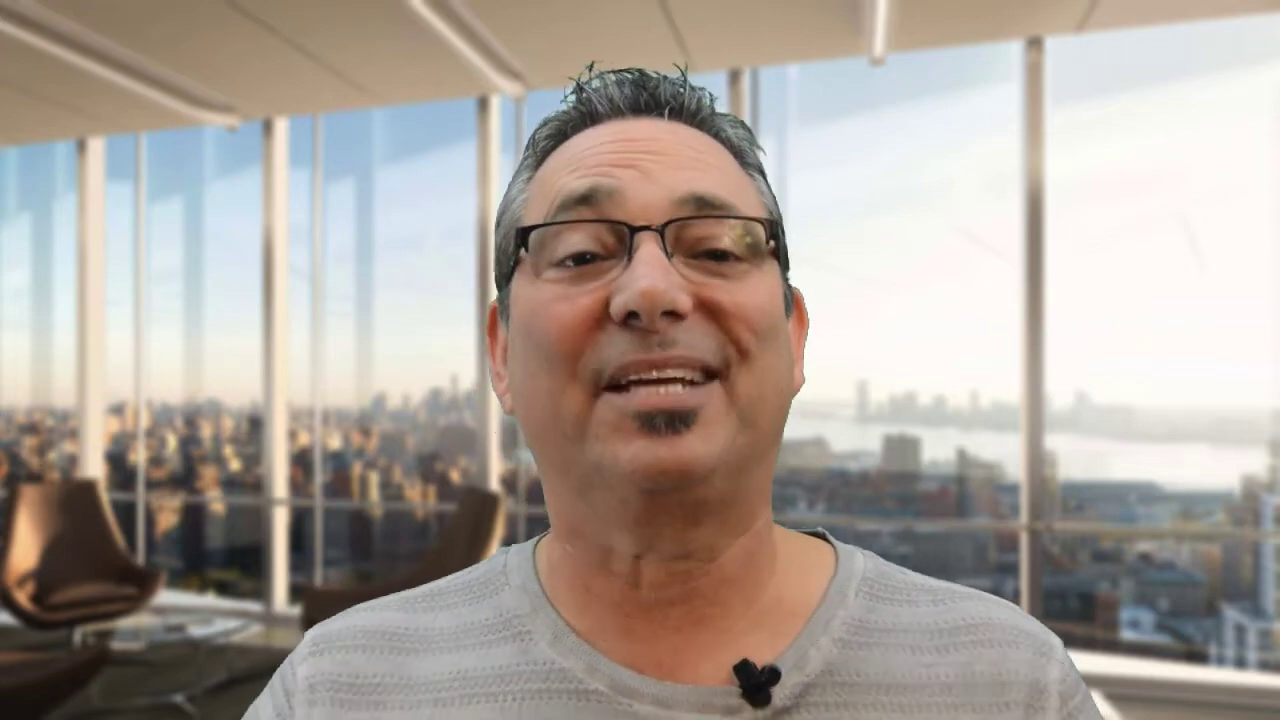
# - Run 'in url: survival cave food' and scroll the ~689,000 results
pyautogui.write('rl')
pyautogui.write(':')
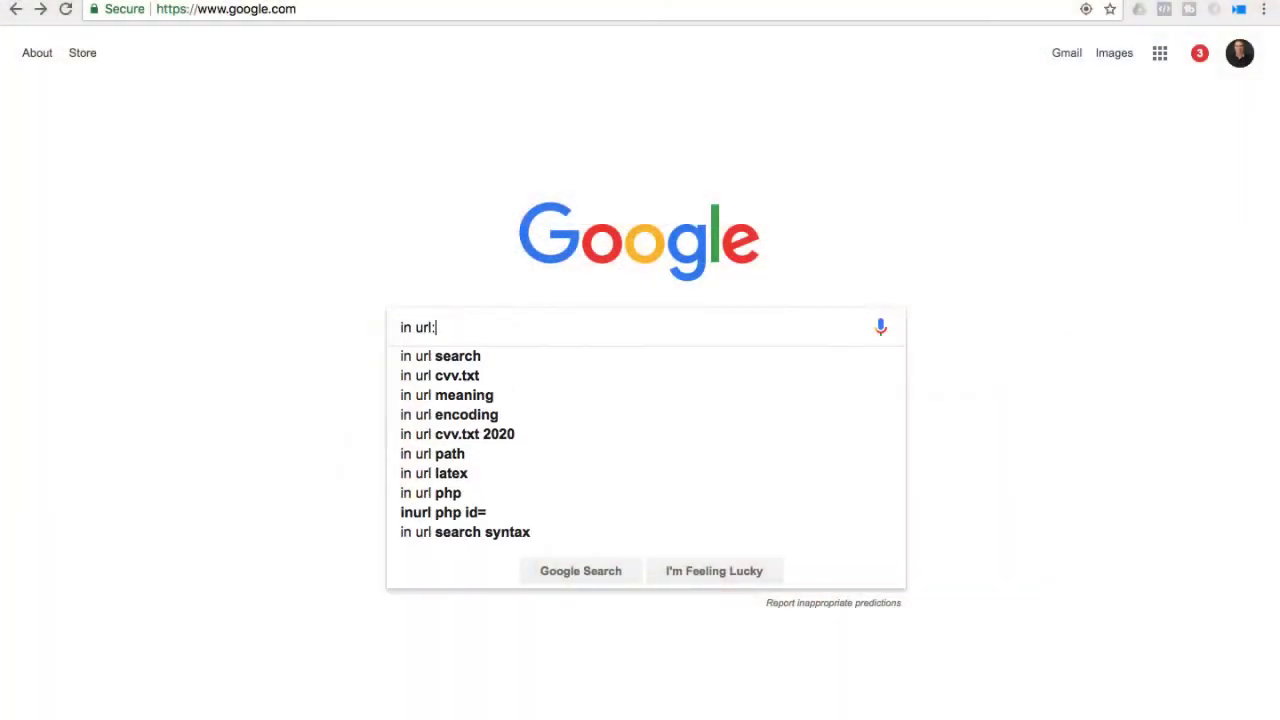
pyautogui.write(' survival cave food')
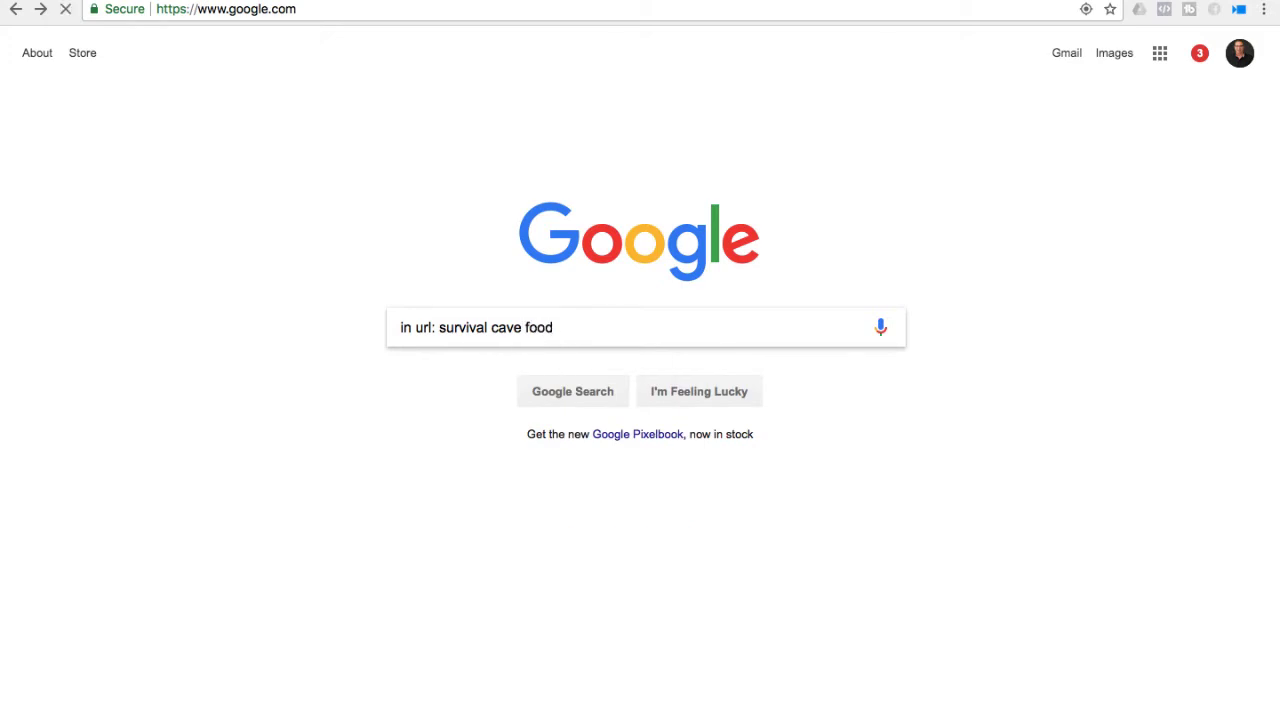
pyautogui.press('Return')
pyautogui.scroll(-1, 259, 343)
pyautogui.scroll(-5, 259, 343)
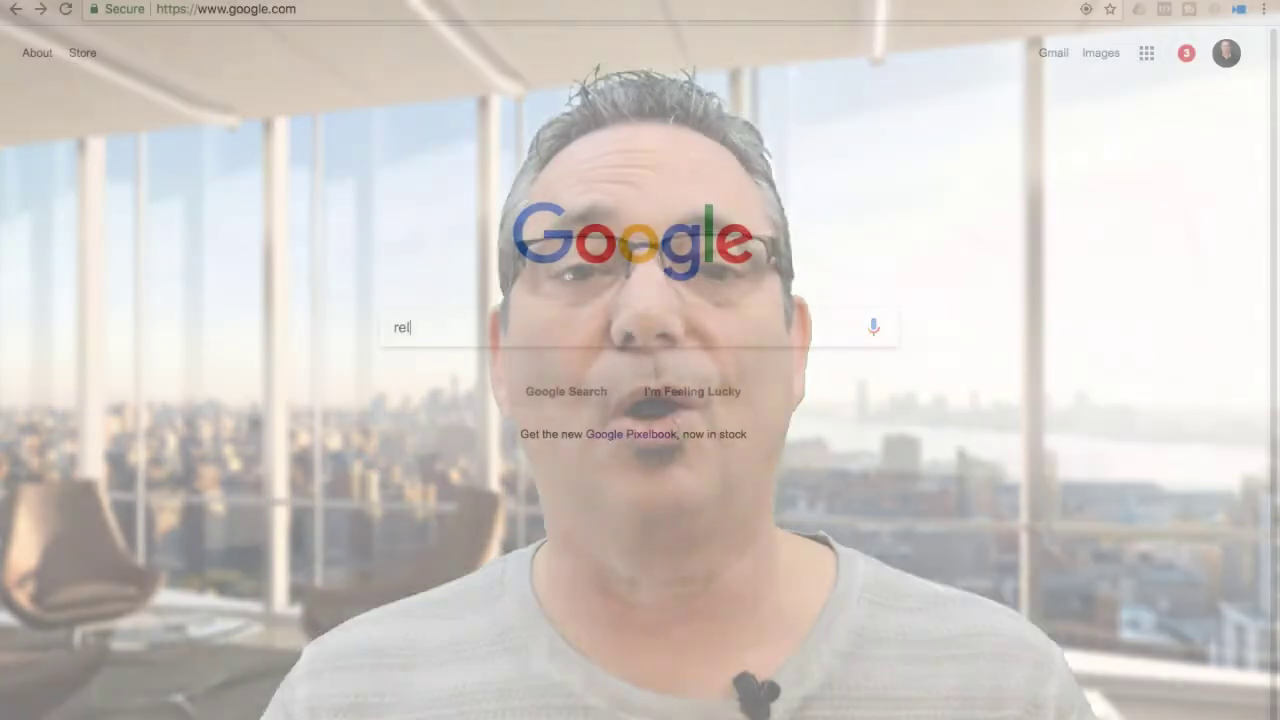
# - Run 'related: survivalcavefood.com' and scroll its ~32,200 results to the bottom
pyautogui.write('ated: ')
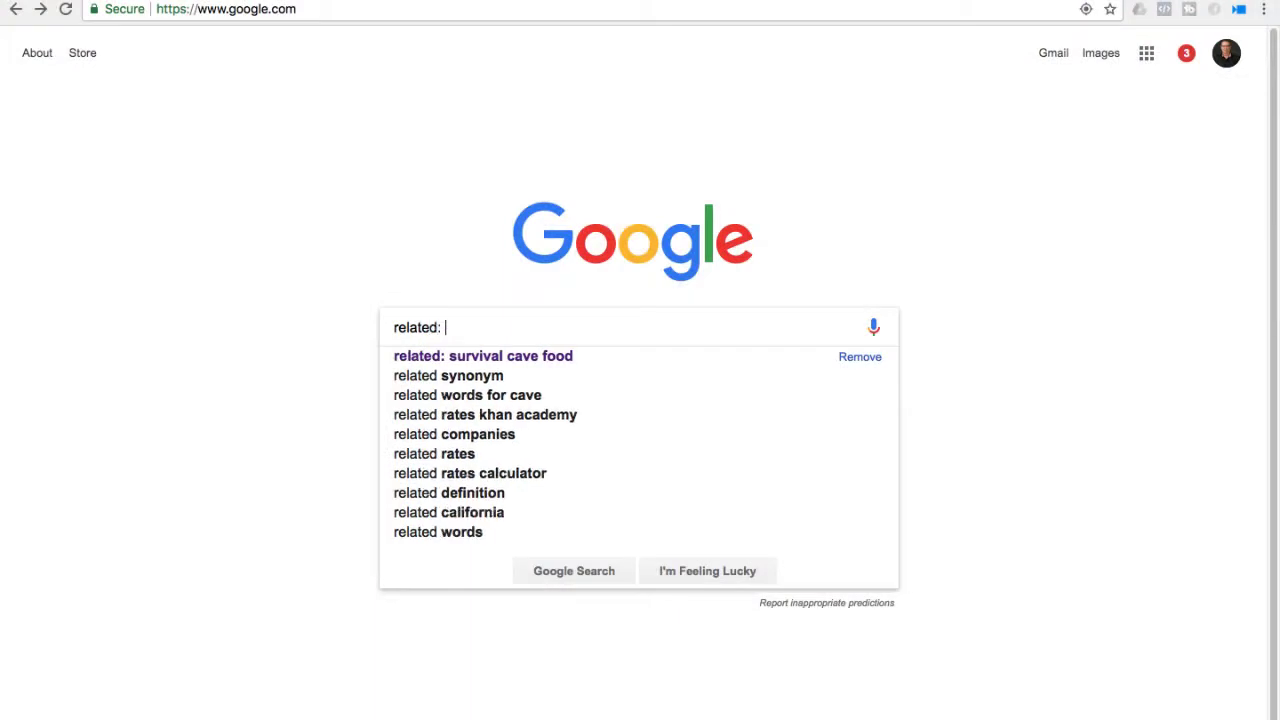
pyautogui.write('surviv')
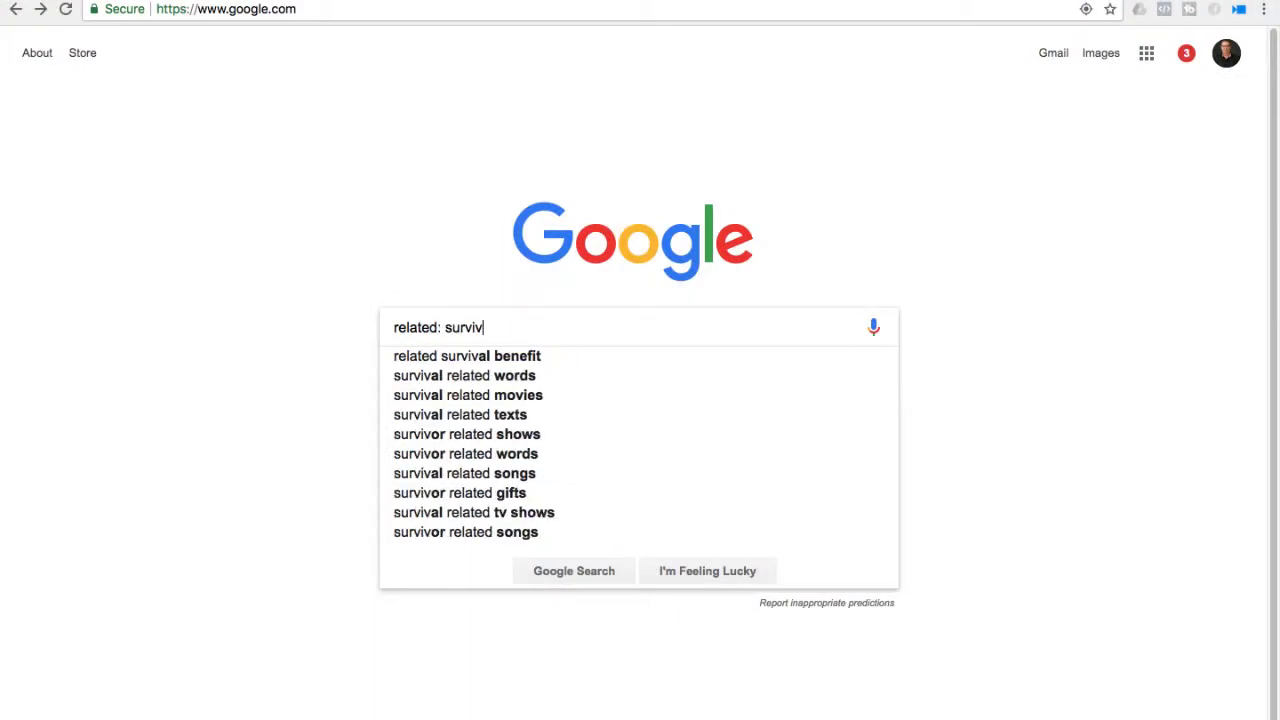
pyautogui.write('alcavefood.com')
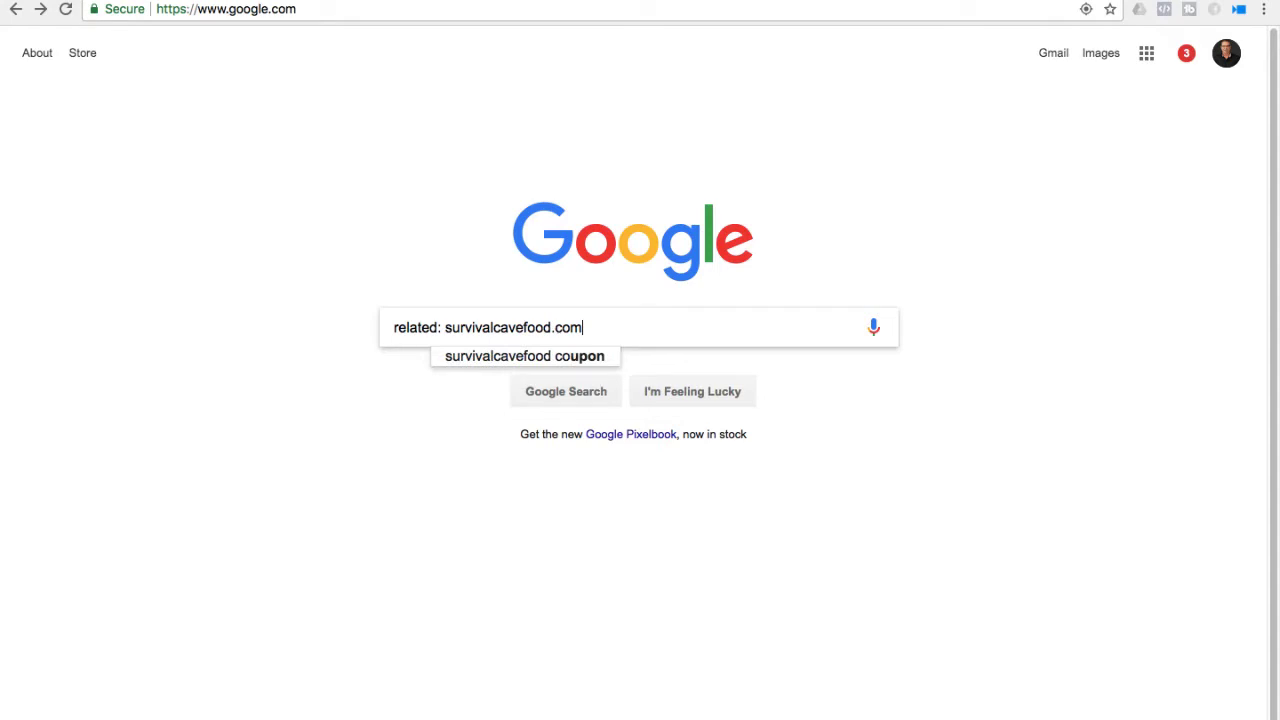
pyautogui.press('Return')
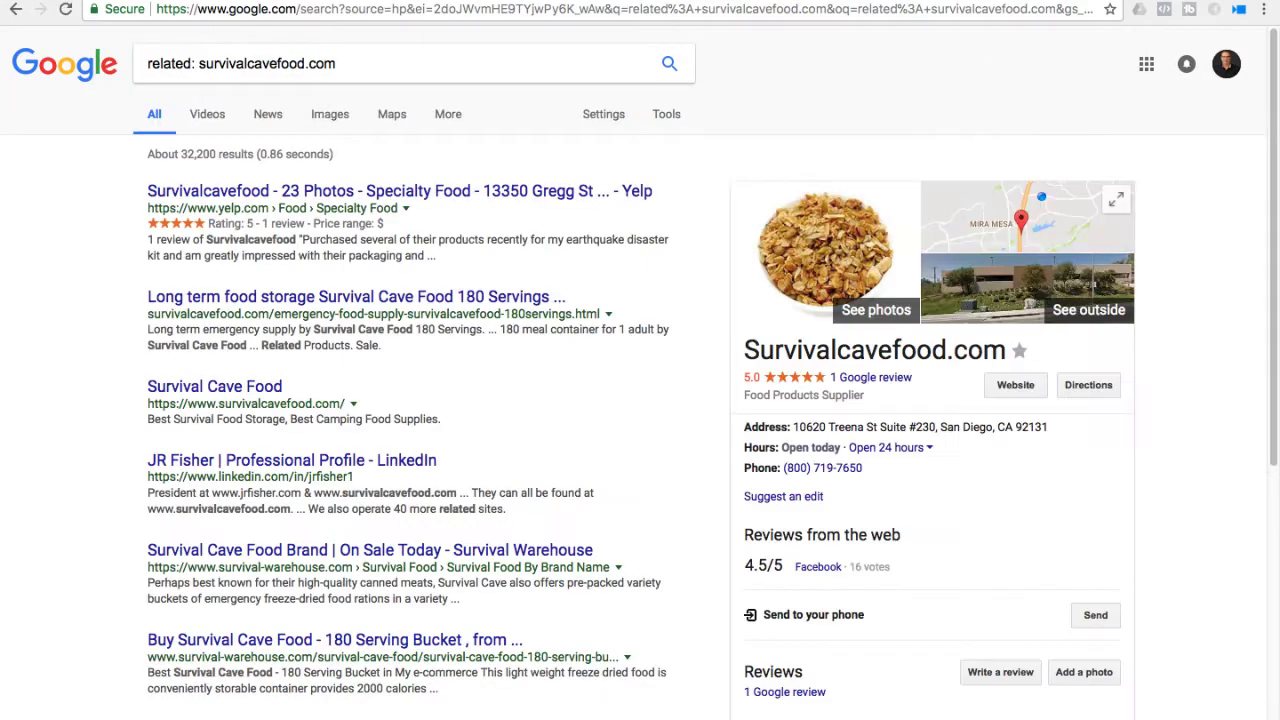
pyautogui.scroll(-2, 212, 376)
pyautogui.scroll(-4, 212, 376)
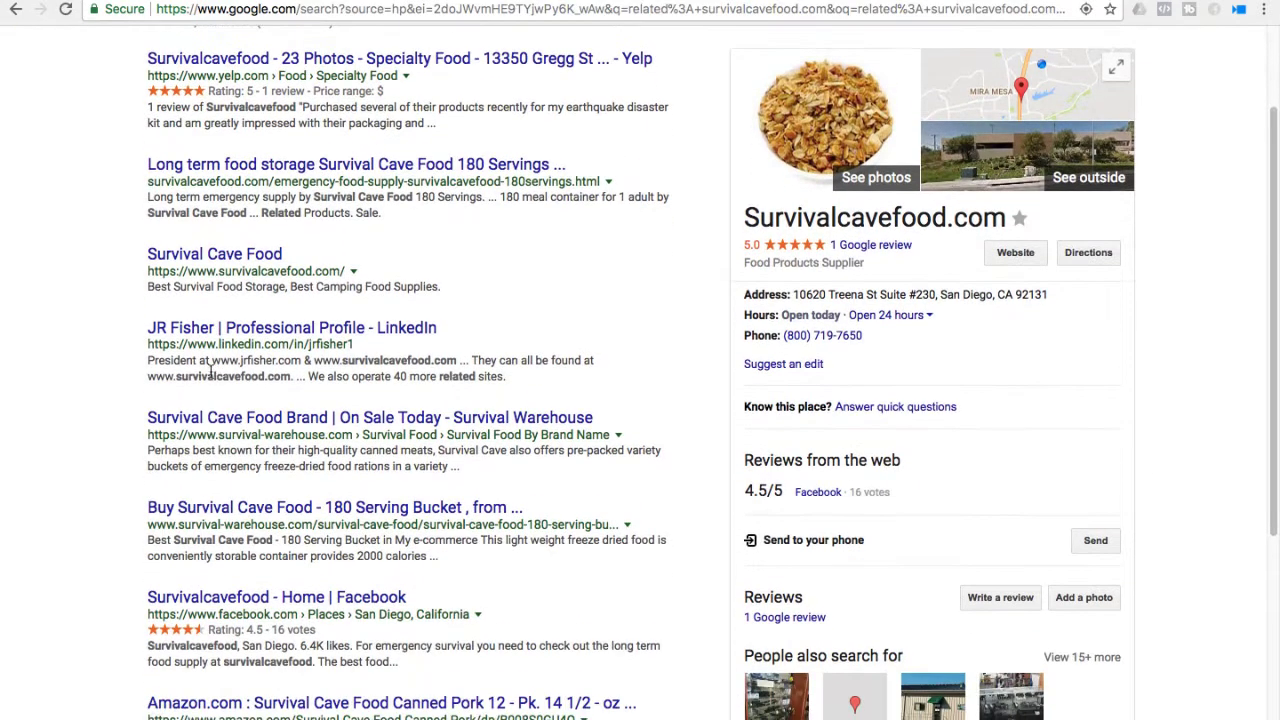
pyautogui.scroll(-4, 212, 367)
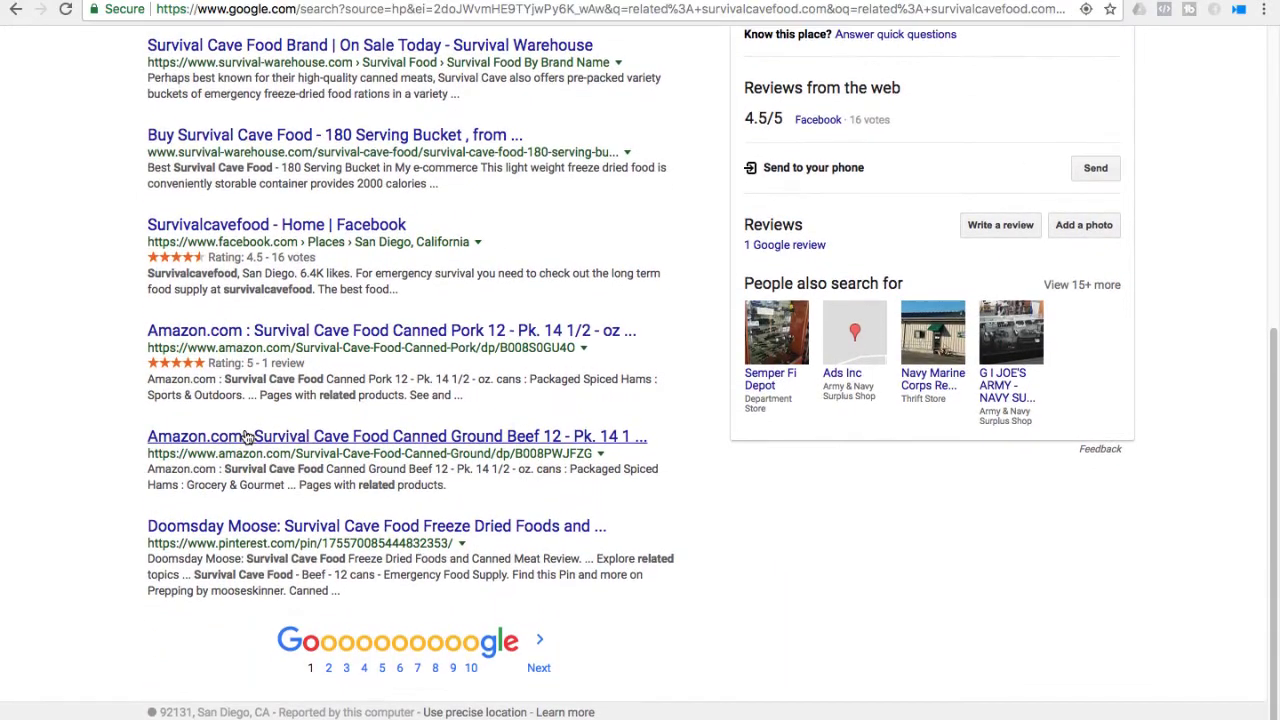
pyautogui.scroll(5, 246, 436)
pyautogui.scroll(-5, 246, 436)
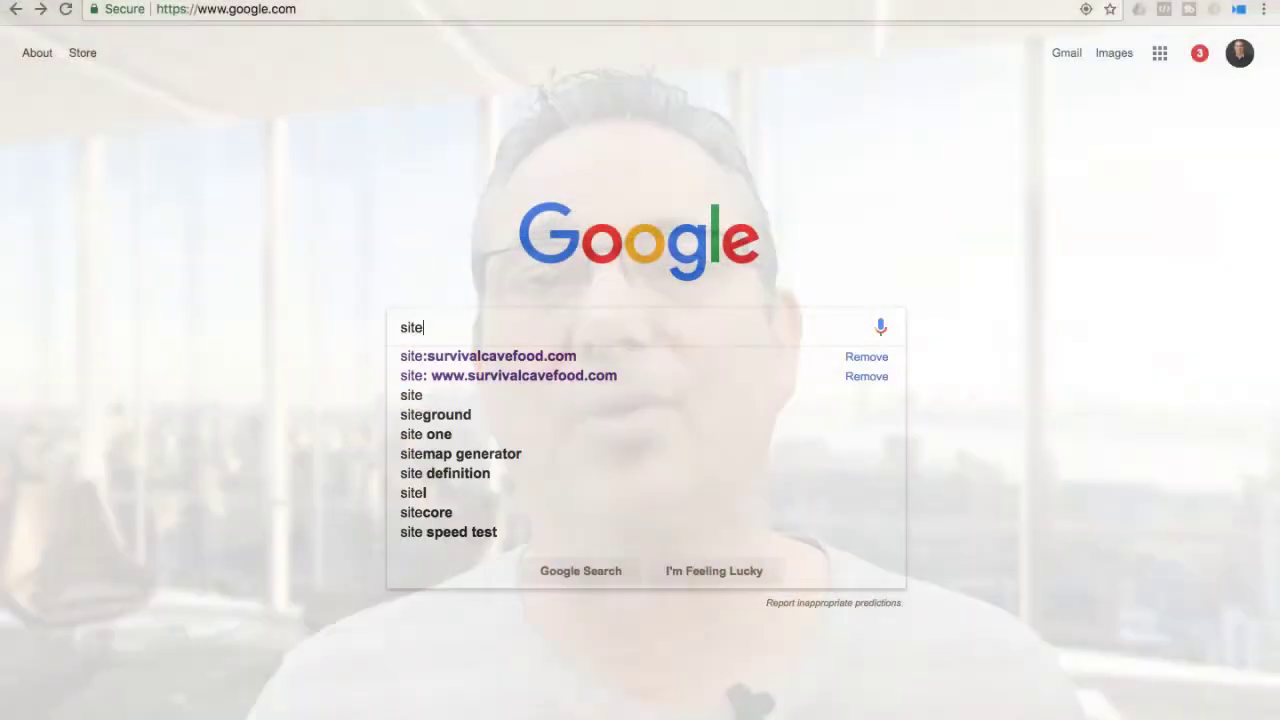
# - Search site:survivalcavefood.com to list only pages from that domain
pyautogui.write(':su')
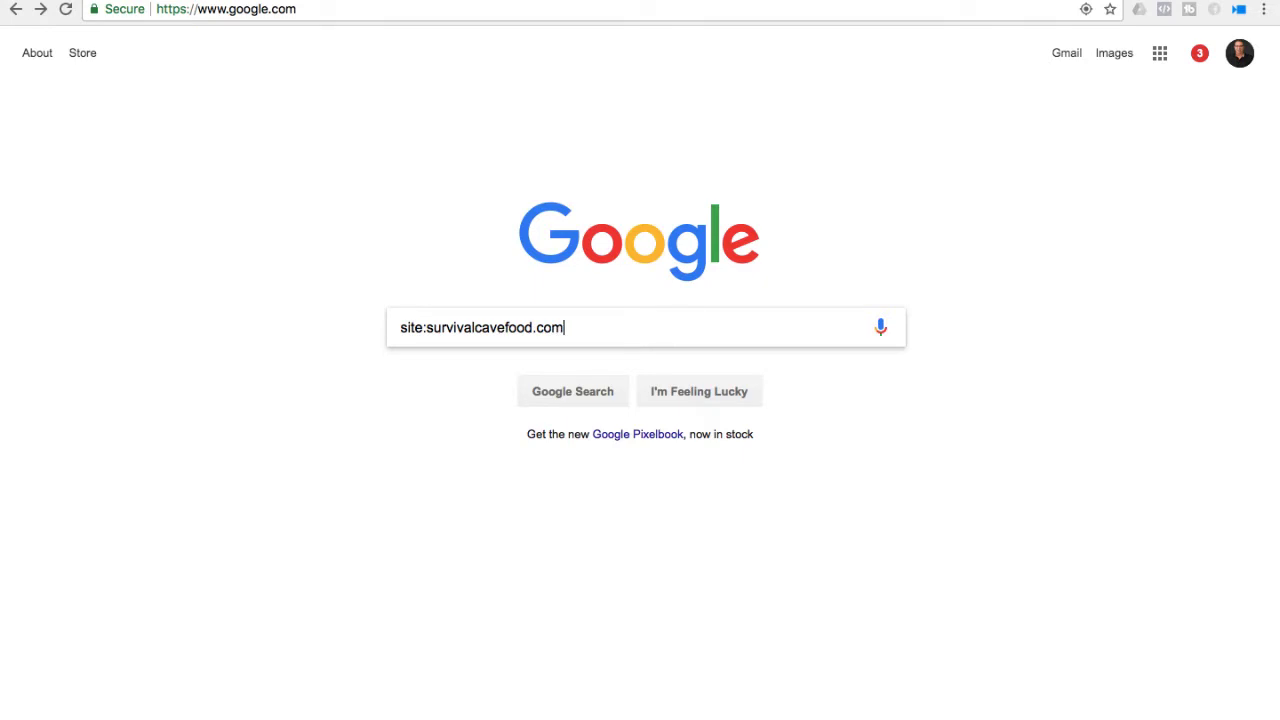
pyautogui.write('rvivalcavefood.com')
pyautogui.press('Return')
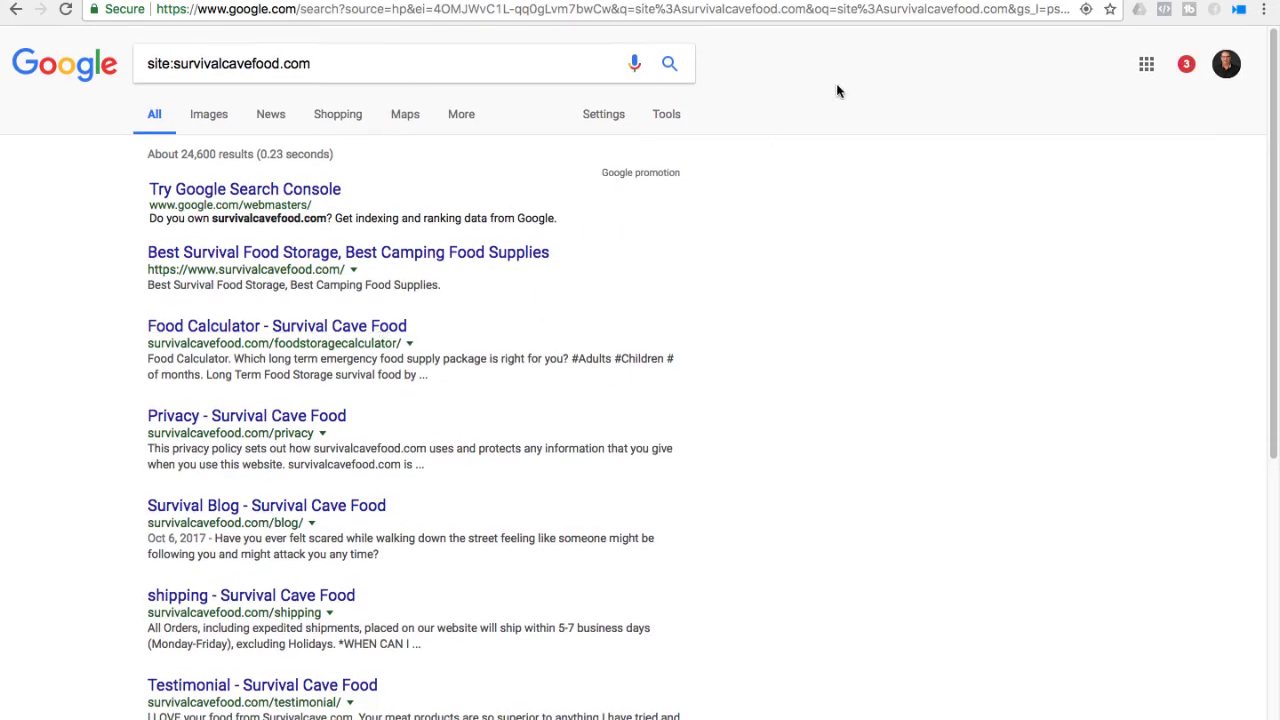
pyautogui.moveTo(1276, 44)
pyautogui.mouseDown()
pyautogui.moveTo(1276, 170)
pyautogui.moveTo(1276, 44)
pyautogui.mouseUp()
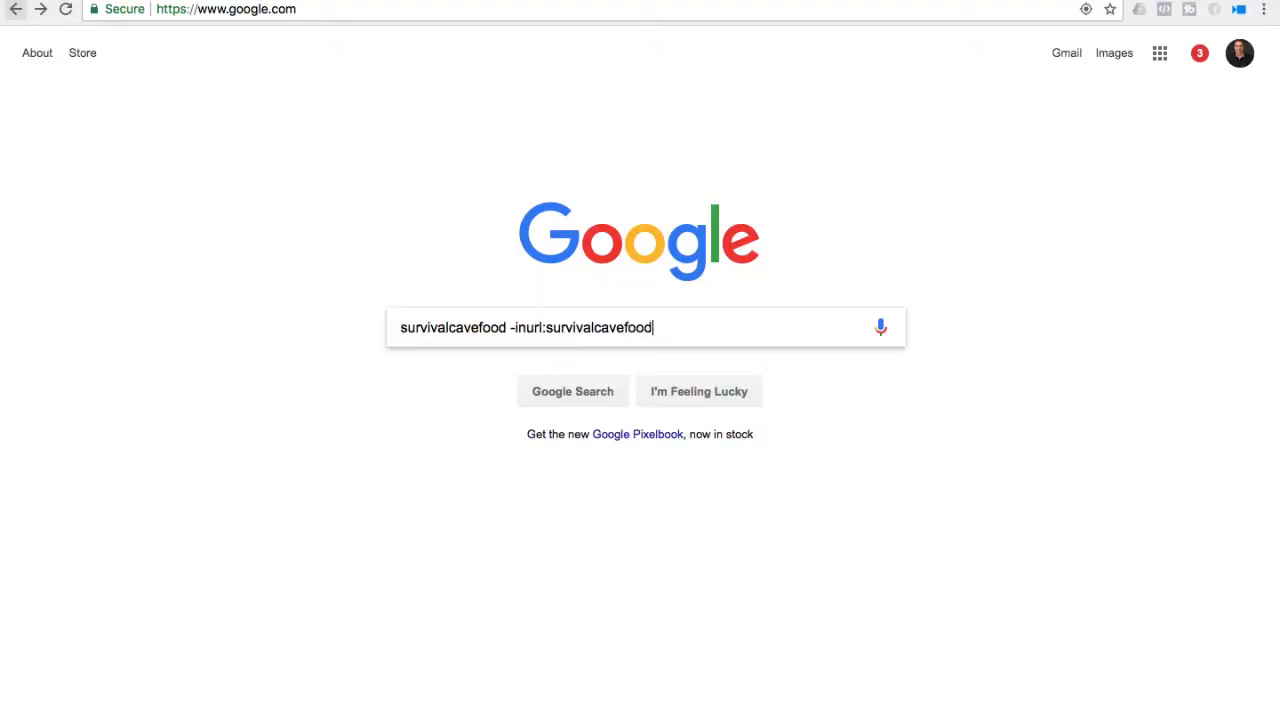
# - Run 'survivalcavefood -inurl:survivalcavefood.com' and scroll the ~5,760,000 results to related searches
pyautogui.press('Return')
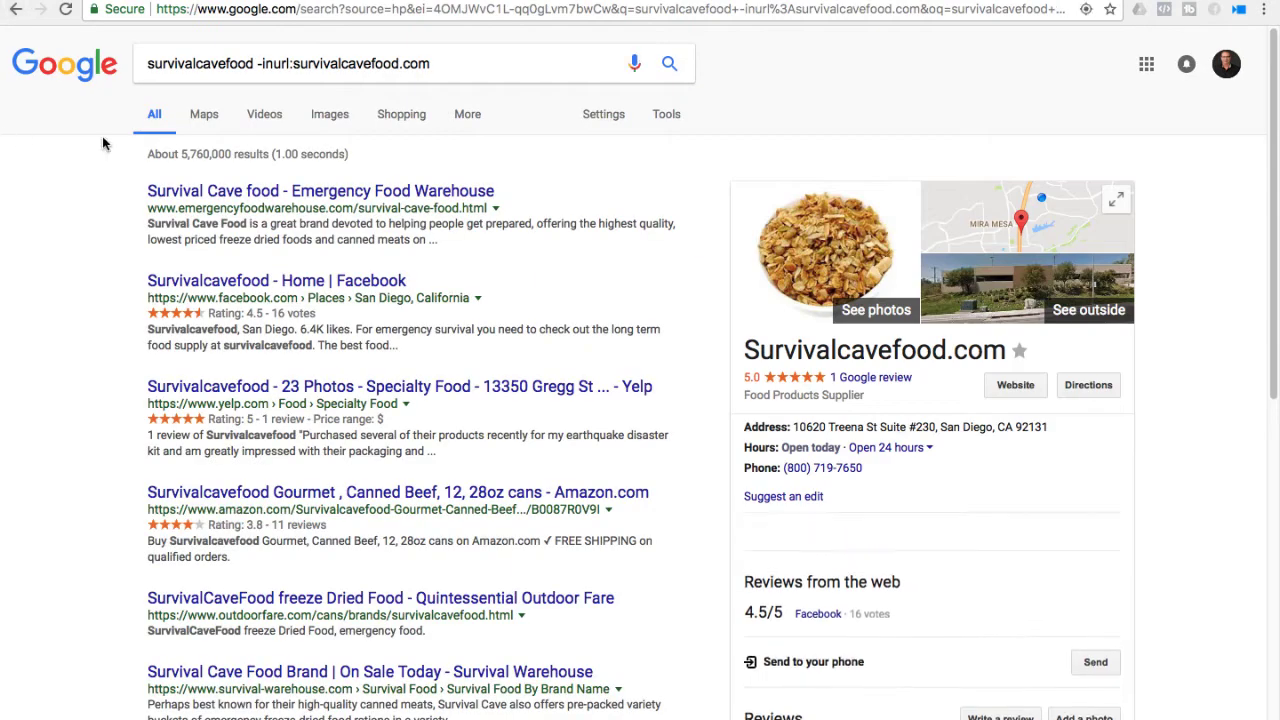
pyautogui.scroll(-1, 300, 259)
pyautogui.scroll(-4, 301, 254)
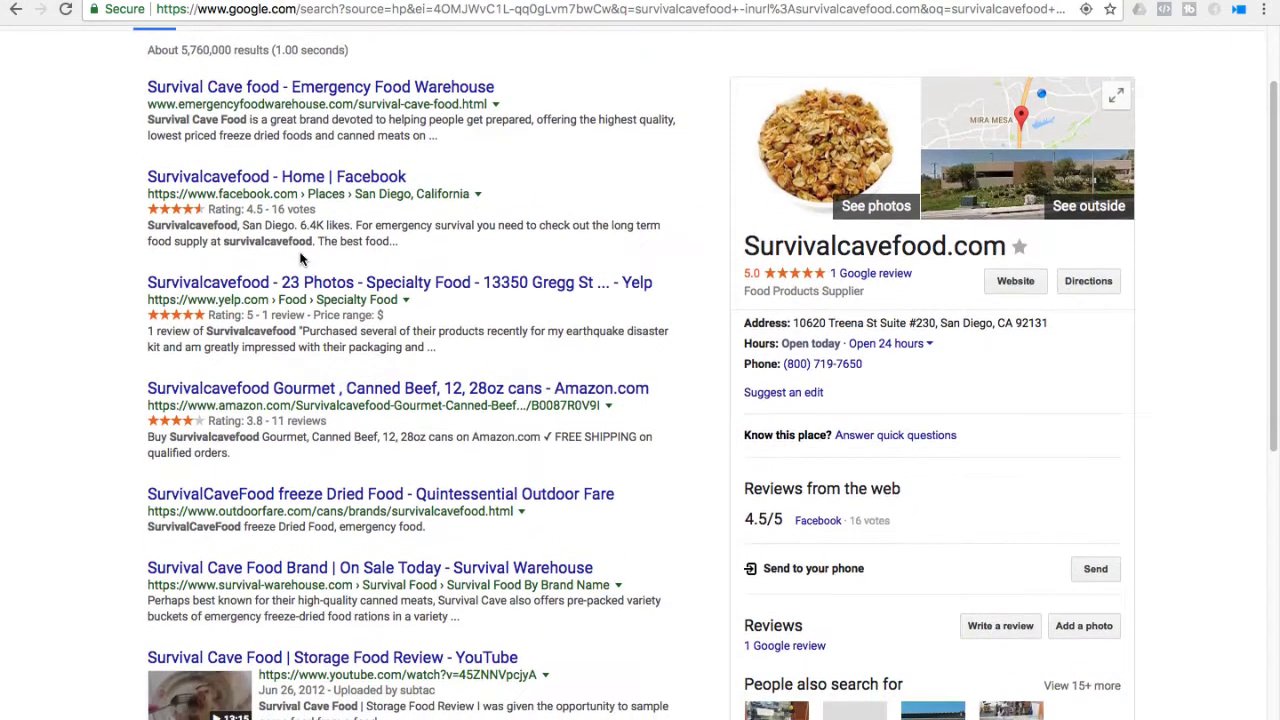
pyautogui.scroll(-1, 277, 333)
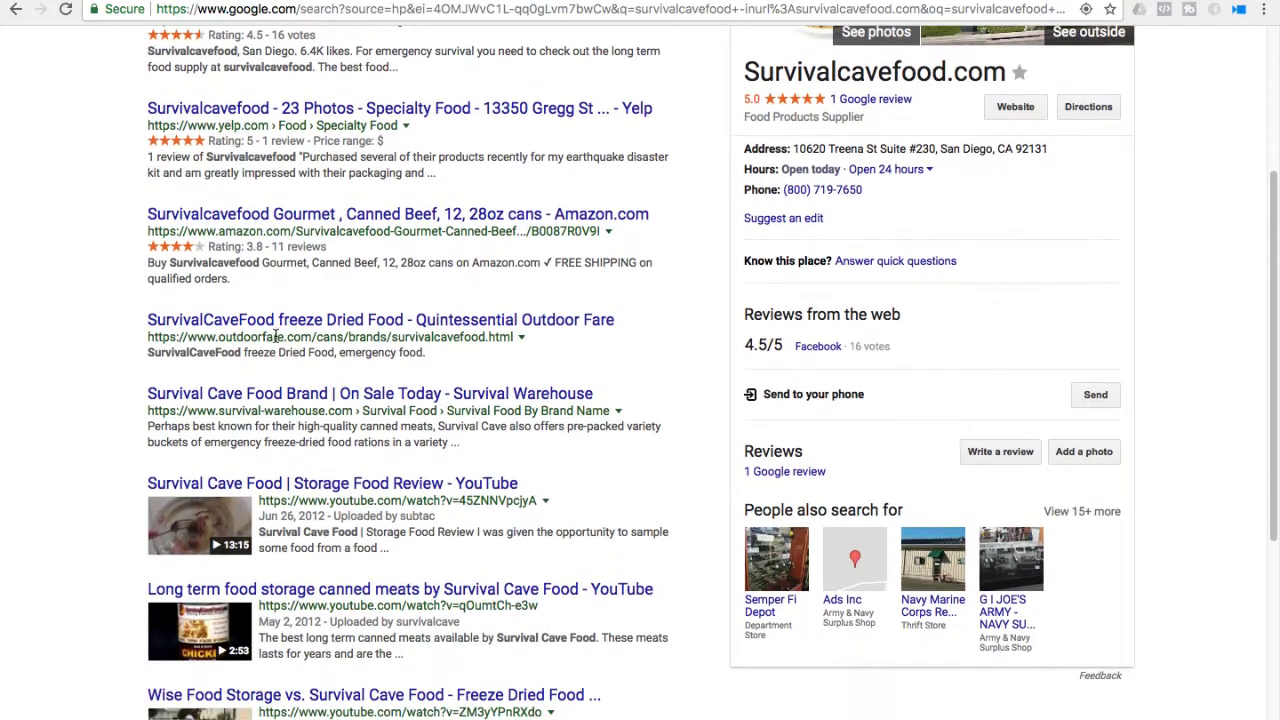
pyautogui.scroll(-5, 277, 341)
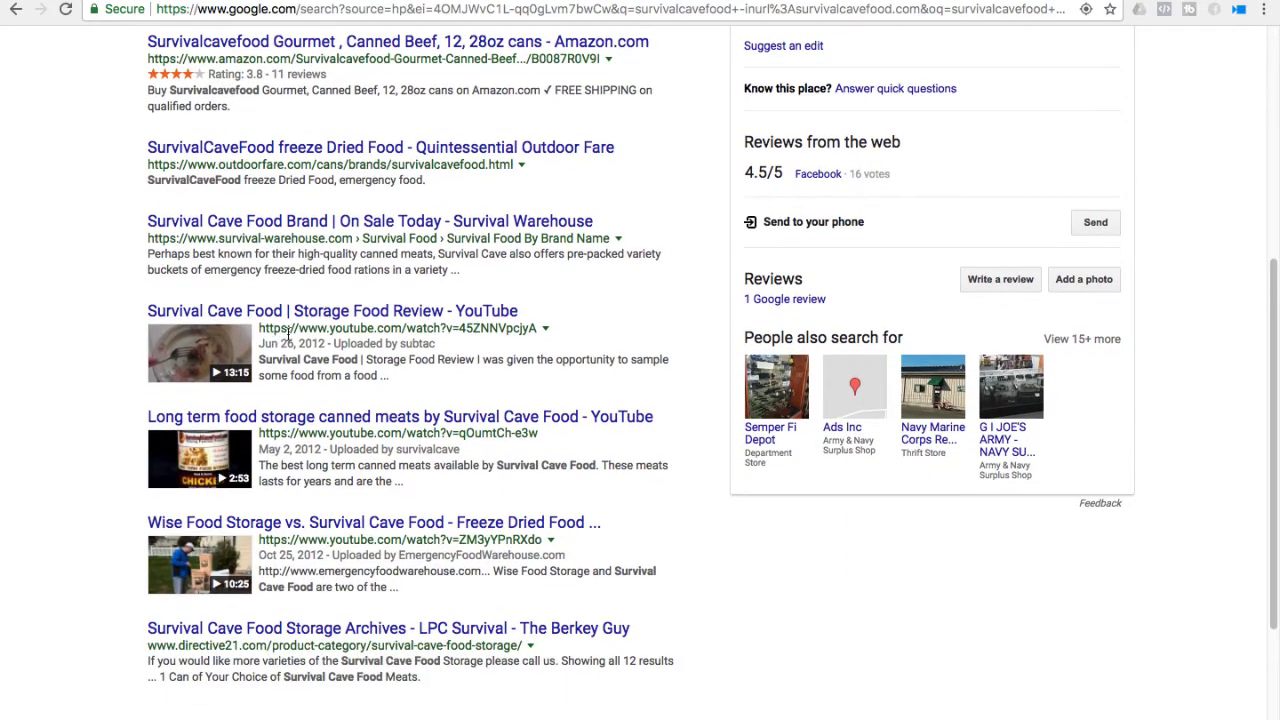
pyautogui.scroll(-3, 287, 333)
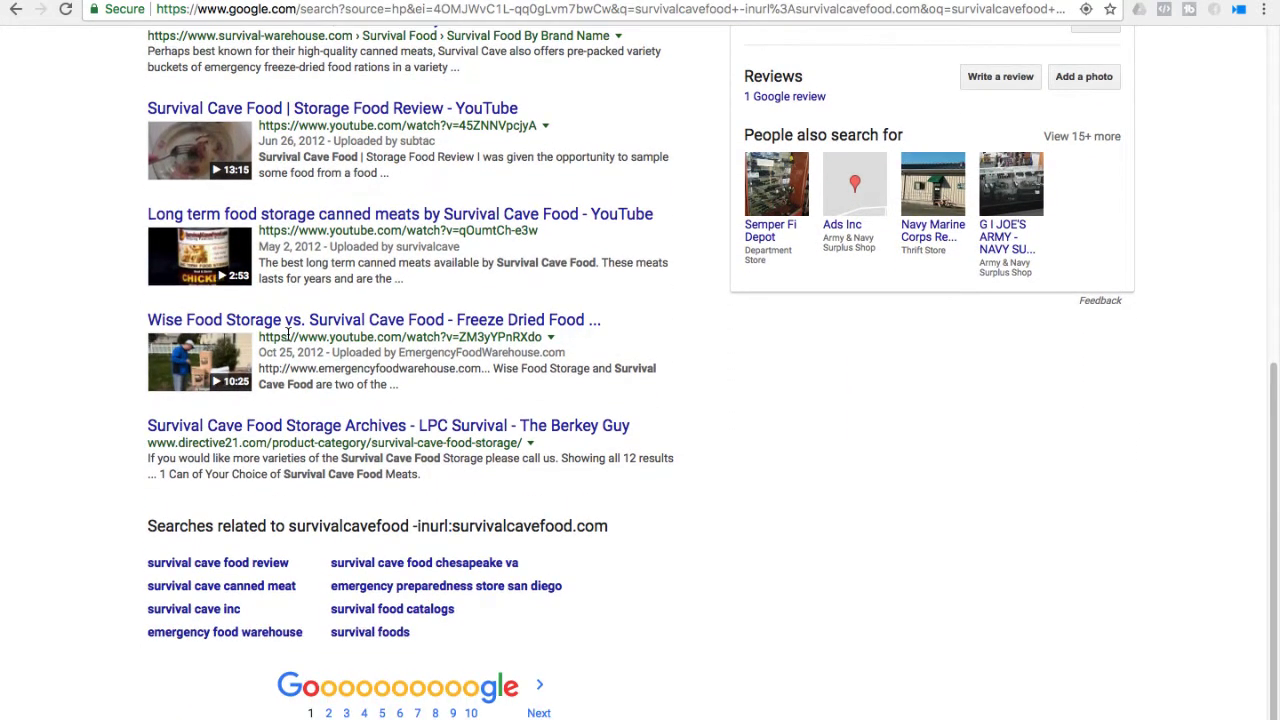